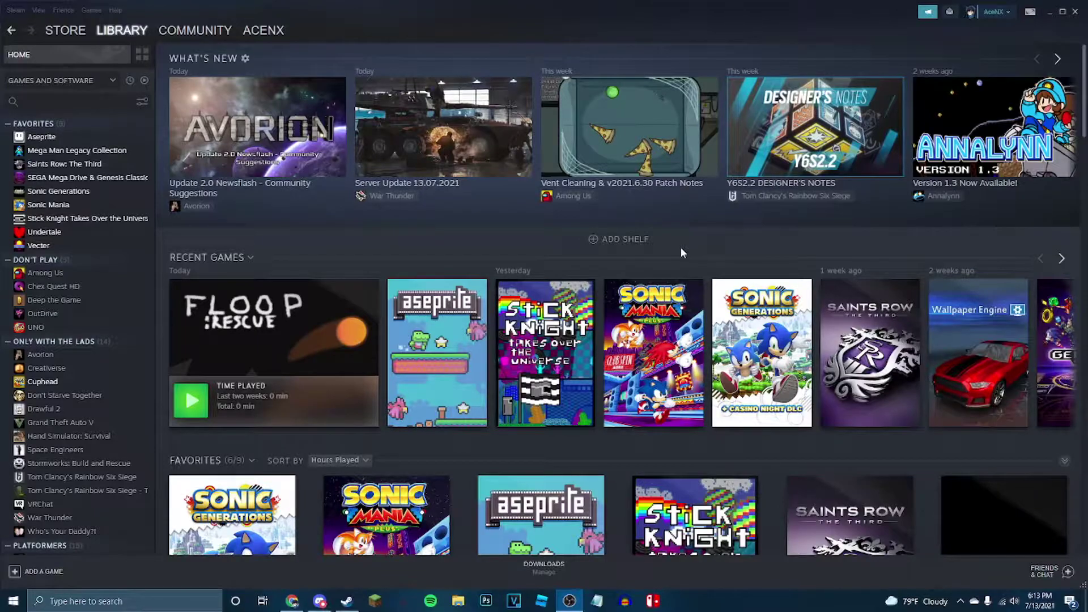
pyautogui.scroll(-1, 682, 254)
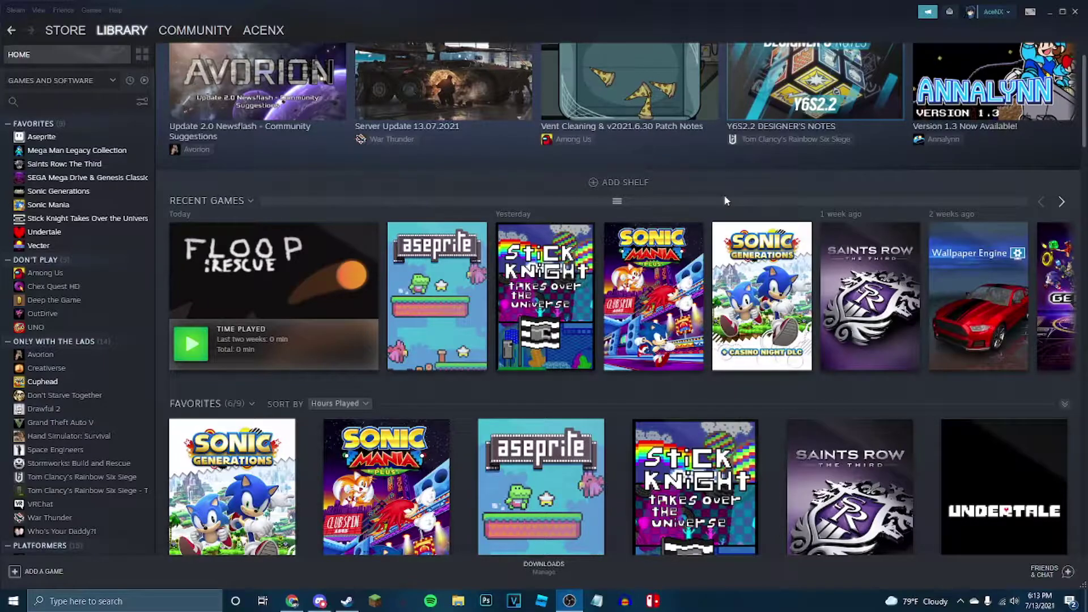
pyautogui.scroll(-1, 369, 270)
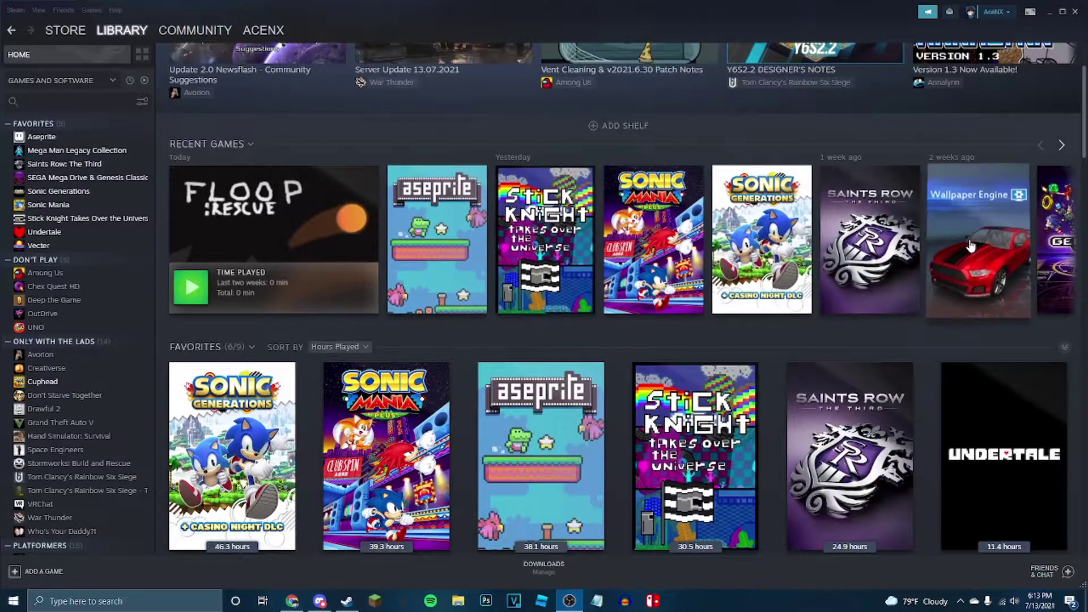
pyautogui.scroll(-2, 907, 295)
pyautogui.scroll(2, 347, 187)
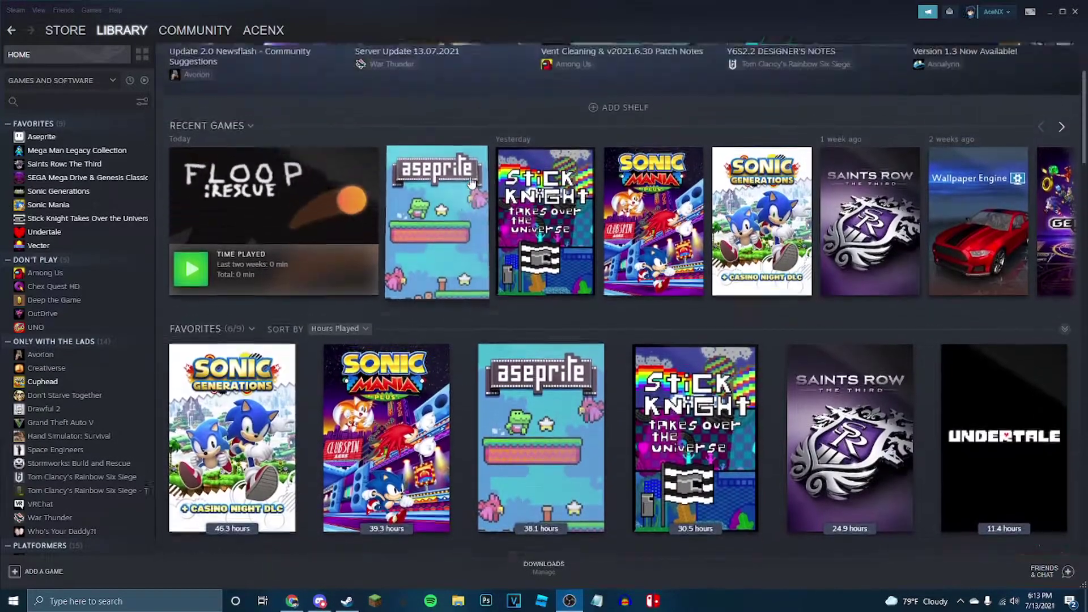
pyautogui.moveTo(272, 210)
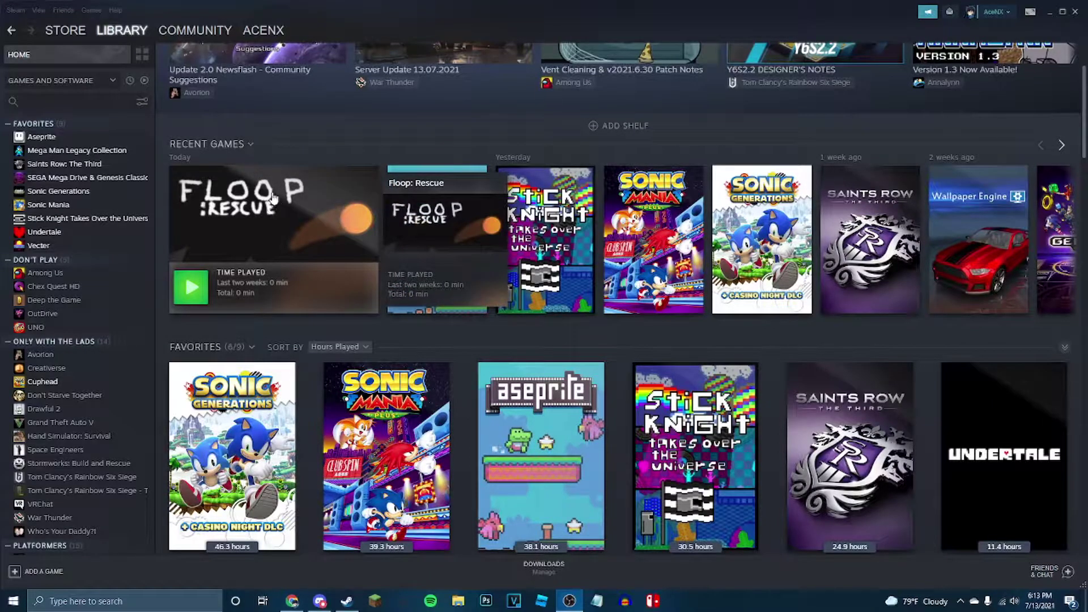
pyautogui.scroll(1, 704, 131)
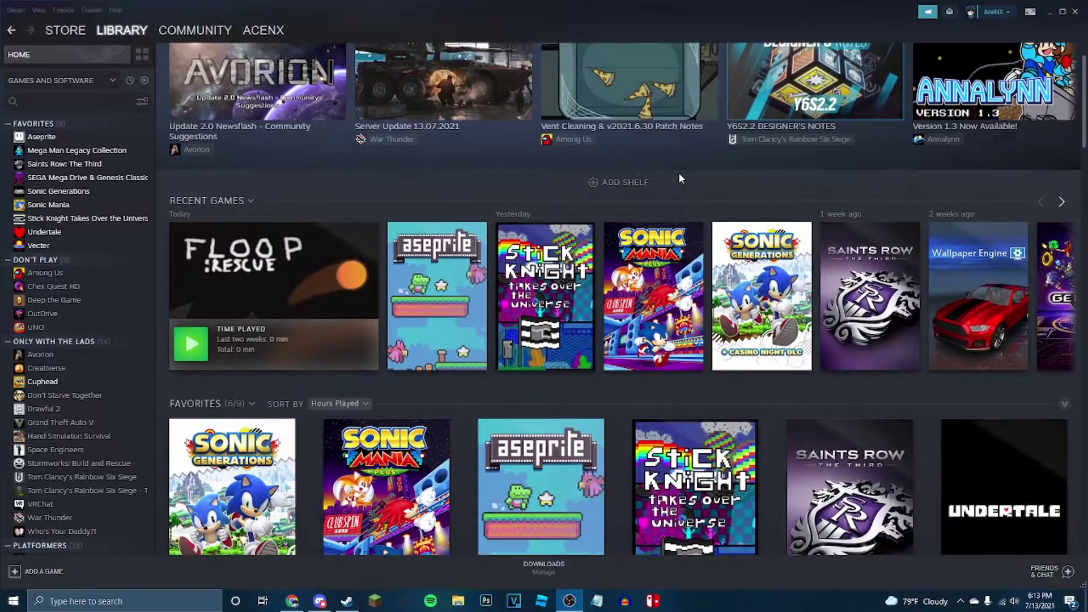
pyautogui.moveTo(653, 203)
pyautogui.click(83, 30)
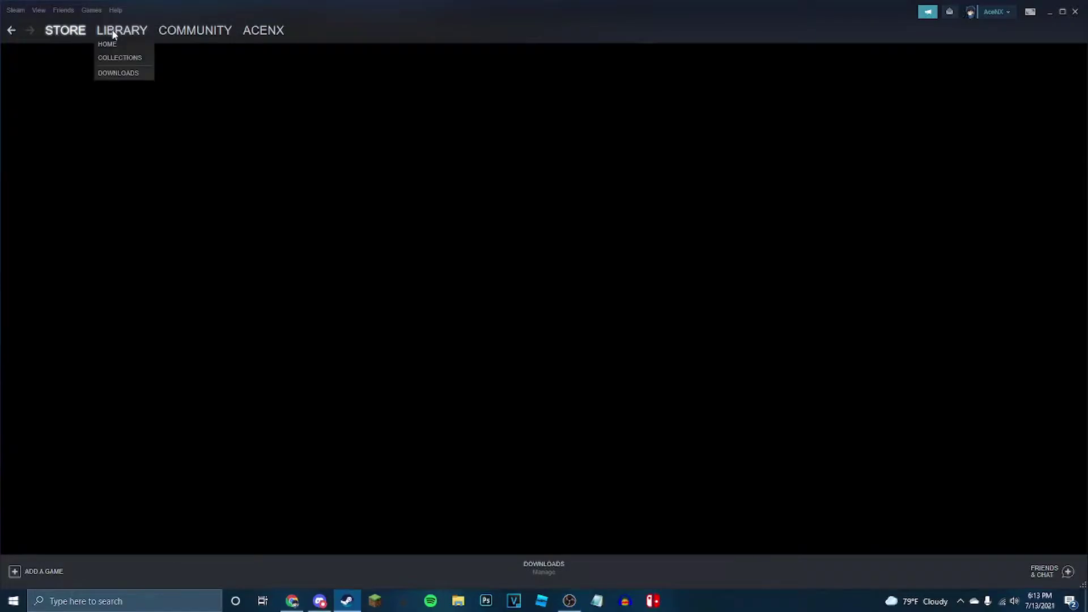
pyautogui.click(114, 35)
# Add Sonic3AIR to the library as a non-Steam game
pyautogui.click(18, 573)
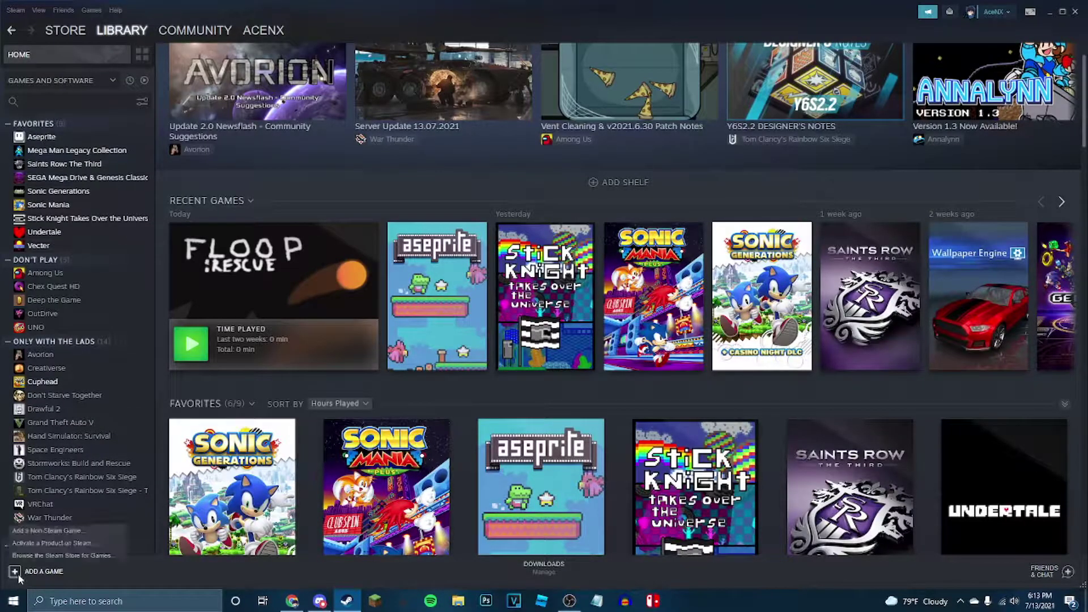
pyautogui.click(54, 531)
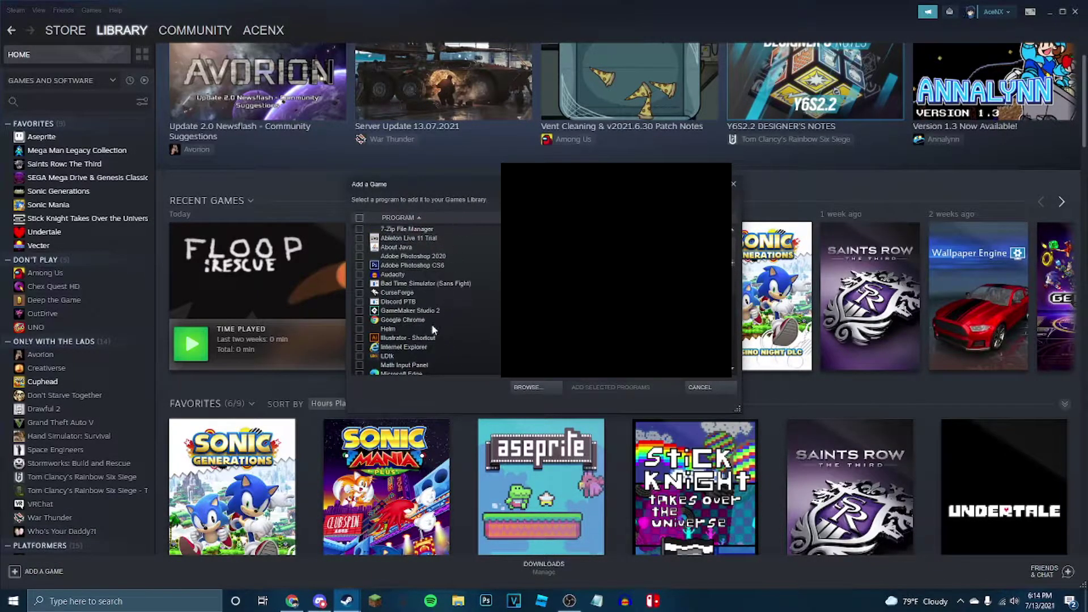
pyautogui.scroll(-3, 433, 300)
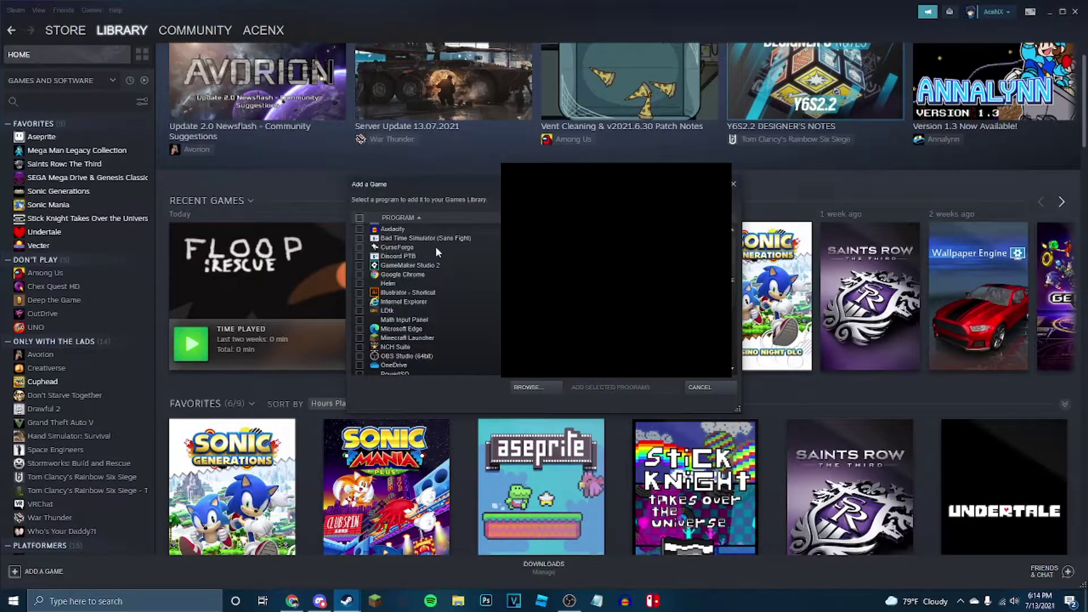
pyautogui.scroll(-1, 423, 272)
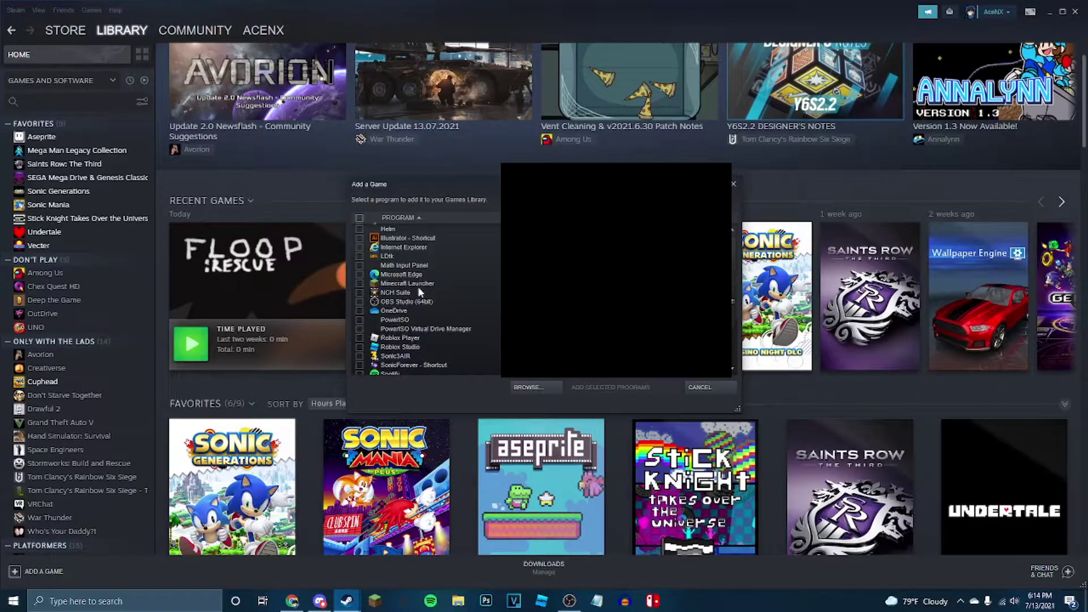
pyautogui.scroll(-2, 420, 292)
pyautogui.scroll(-1, 436, 297)
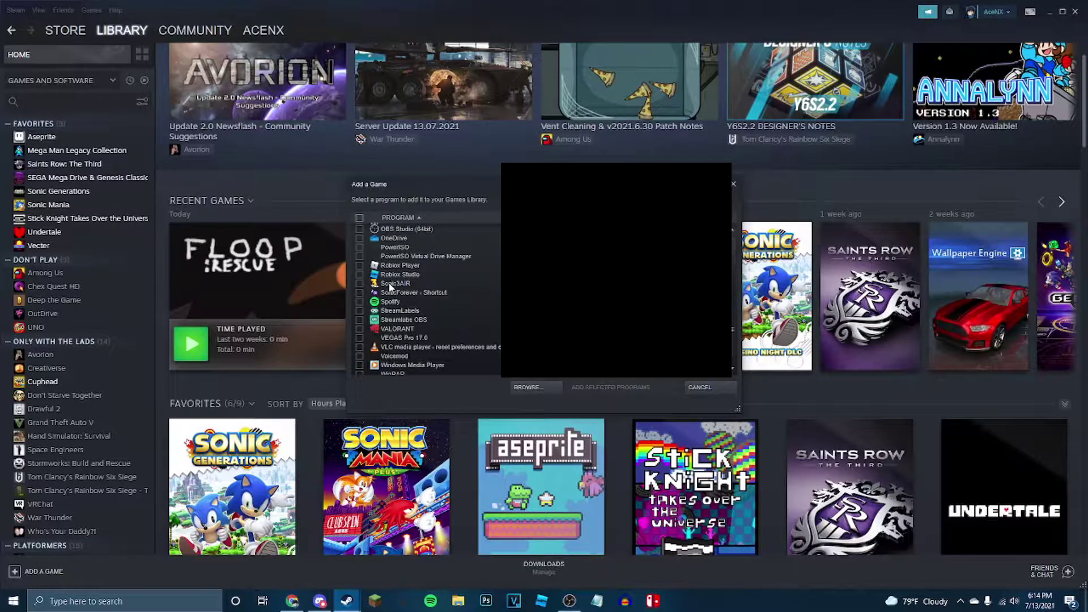
pyautogui.click(360, 283)
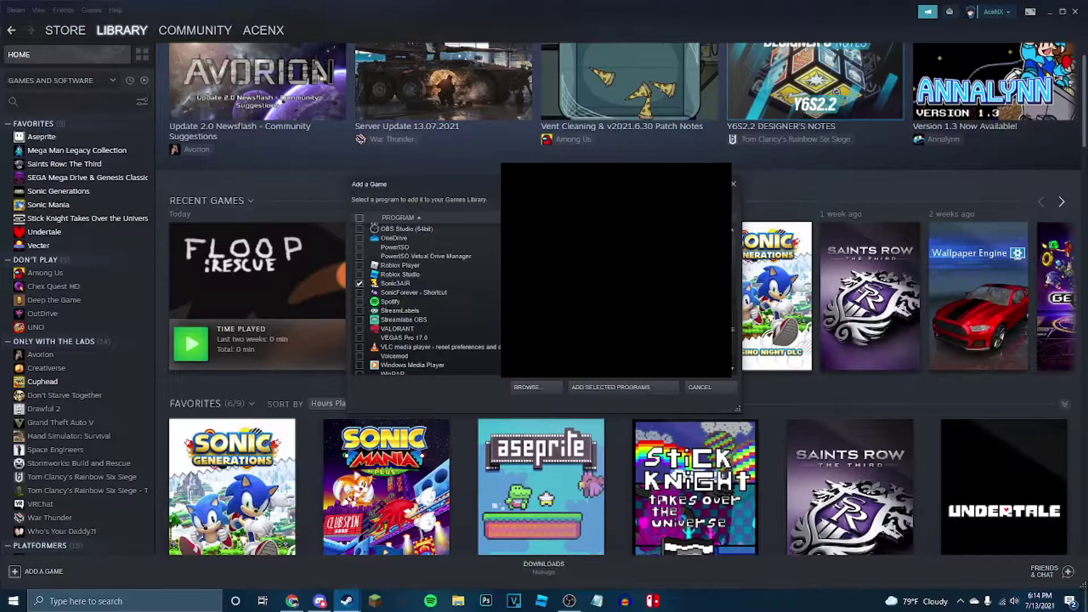
pyautogui.click(597, 390)
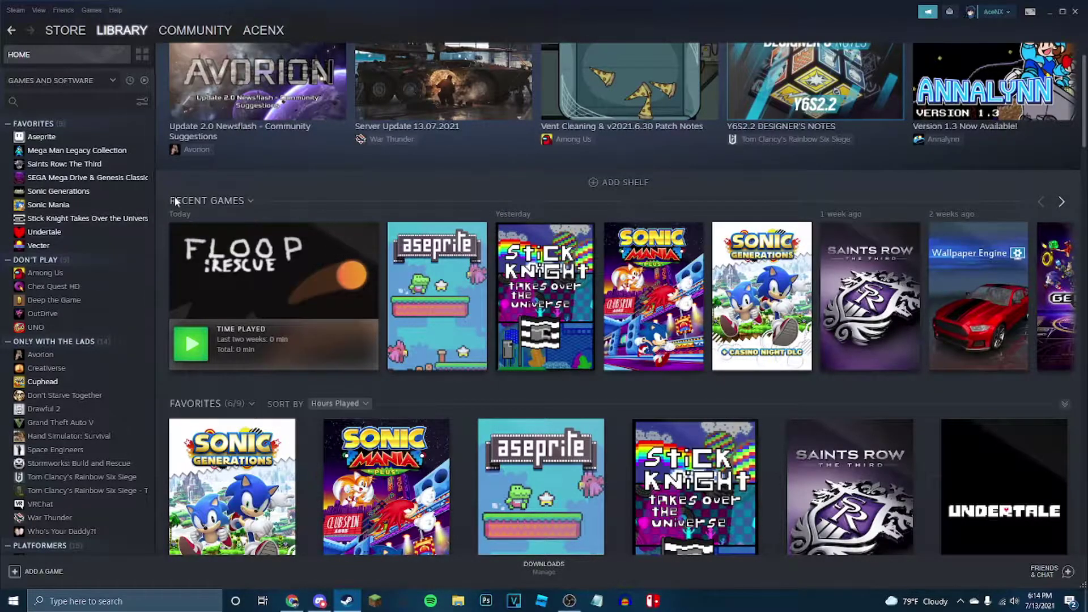
# Find the Sonic3AIR entry among all games in the library and open its page
pyautogui.scroll(-4, 516, 372)
pyautogui.scroll(-13, 513, 372)
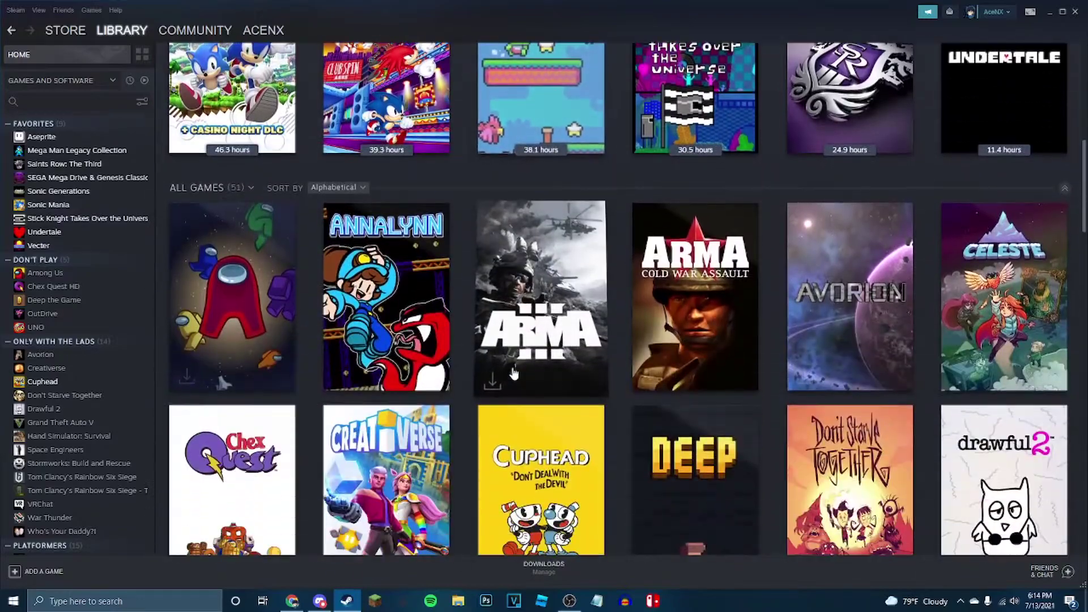
pyautogui.scroll(-8, 513, 372)
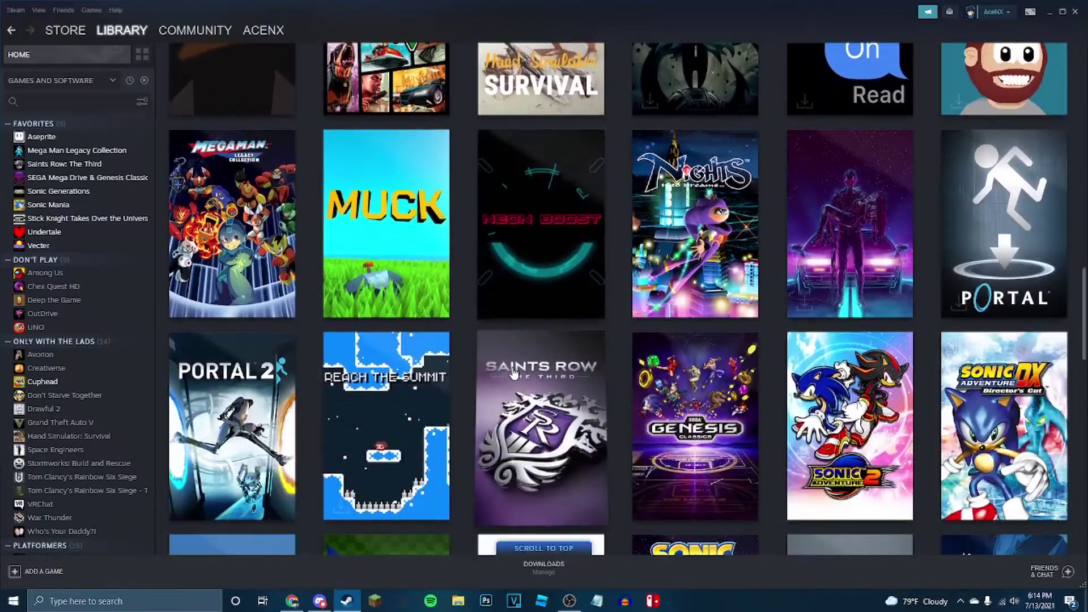
pyautogui.click(836, 360)
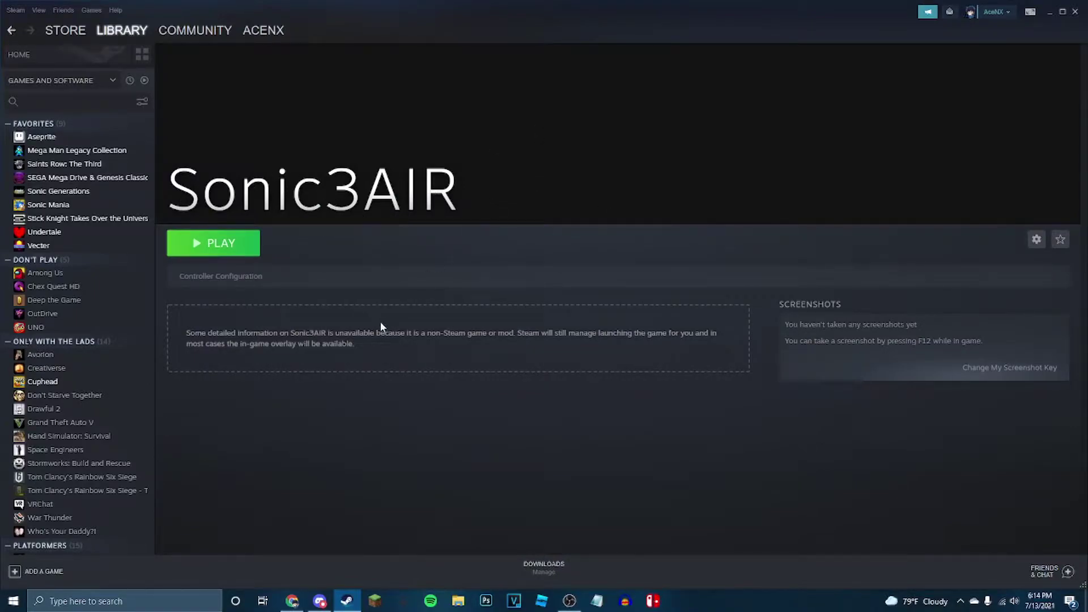
# Switch to Google Drive in the browser and download the Sonic 3: Angel Island Revisted folder from Non-Steam Game Art
pyautogui.click(292, 600)
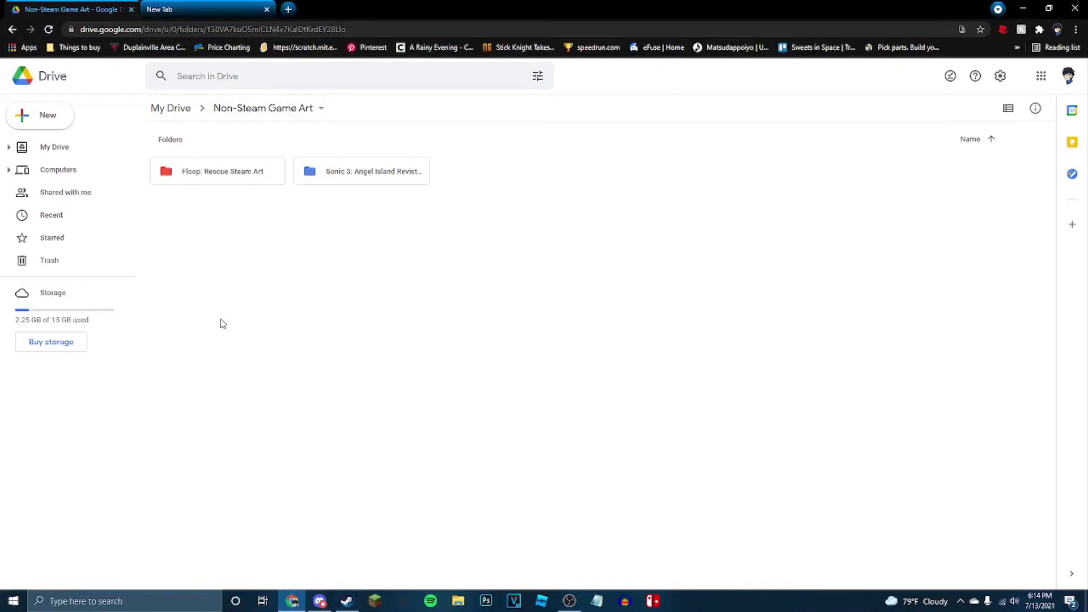
pyautogui.rightClick(373, 175)
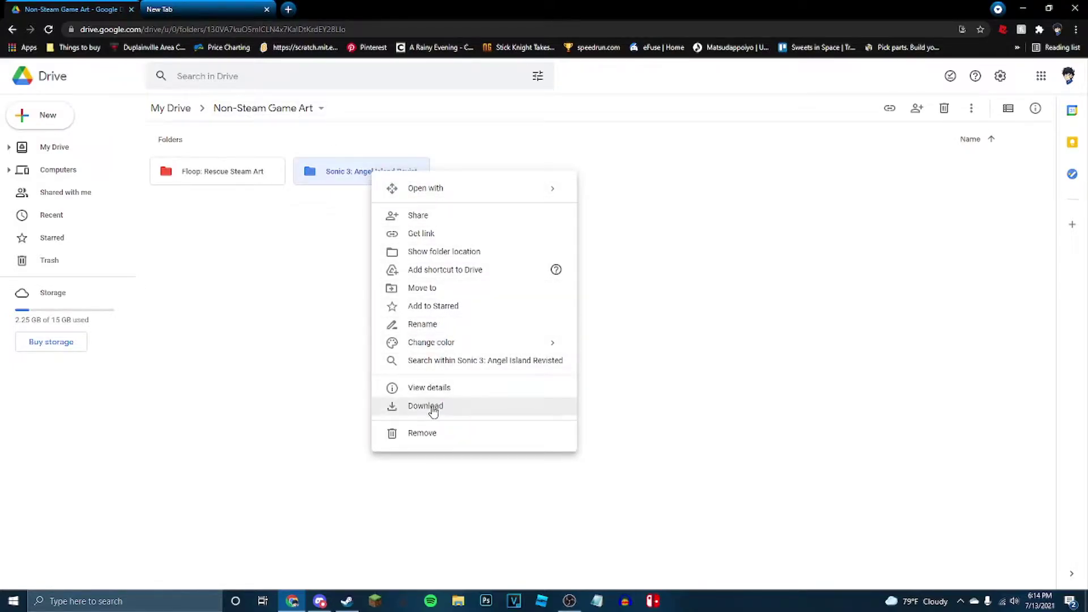
pyautogui.click(433, 410)
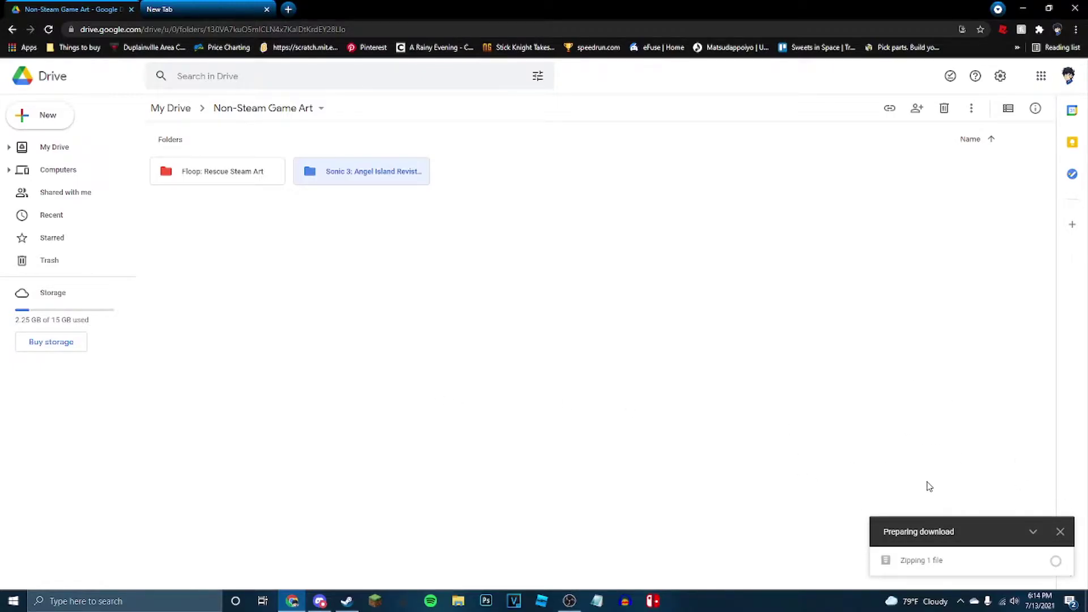
# Extract the downloaded Sonic 3 Angel Island archive onto the desktop and open the extracted folder
pyautogui.press('super+Down')
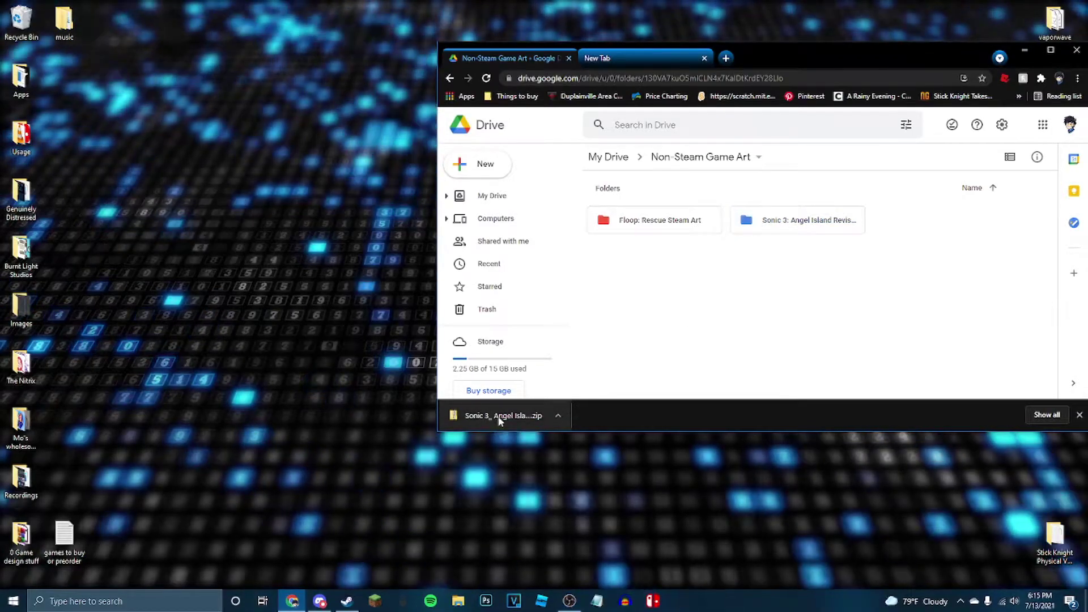
pyautogui.moveTo(522, 420); pyautogui.dragTo(227, 153)
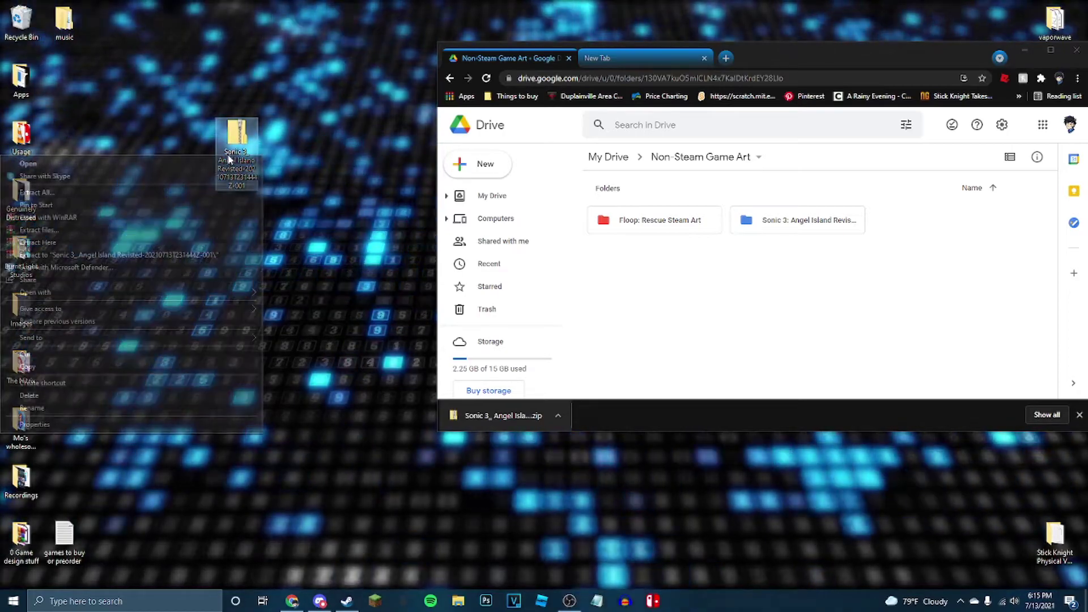
pyautogui.rightClick(230, 153)
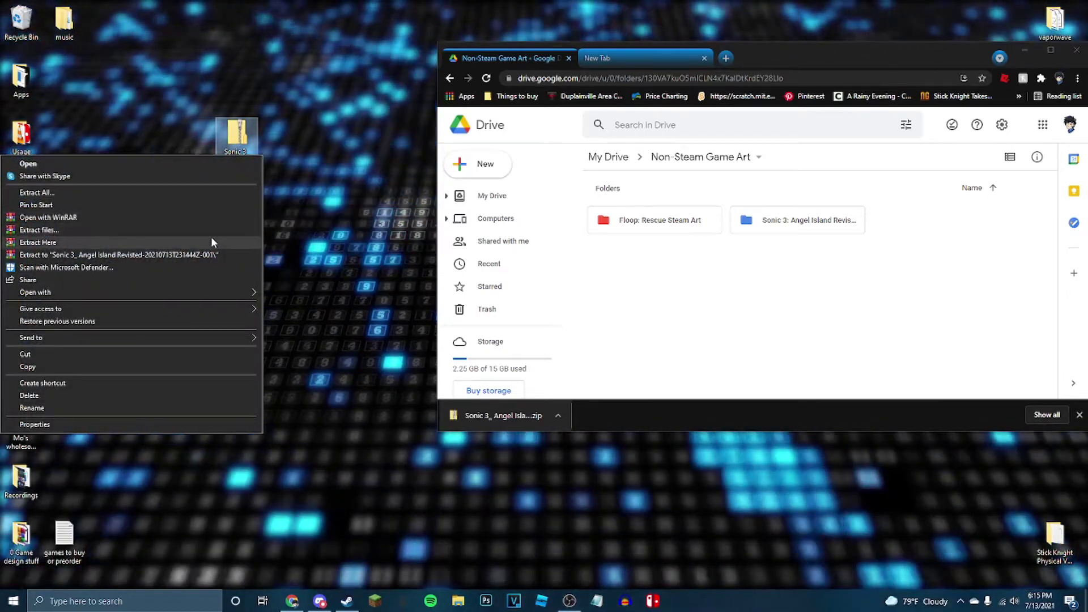
pyautogui.click(211, 238)
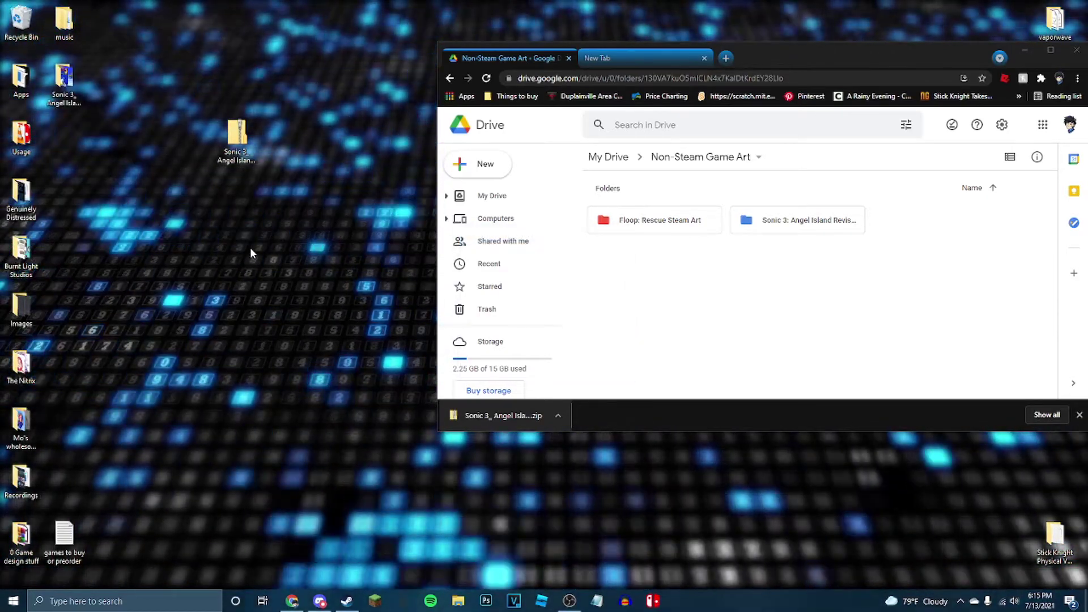
pyautogui.moveTo(202, 214); pyautogui.dragTo(189, 207)
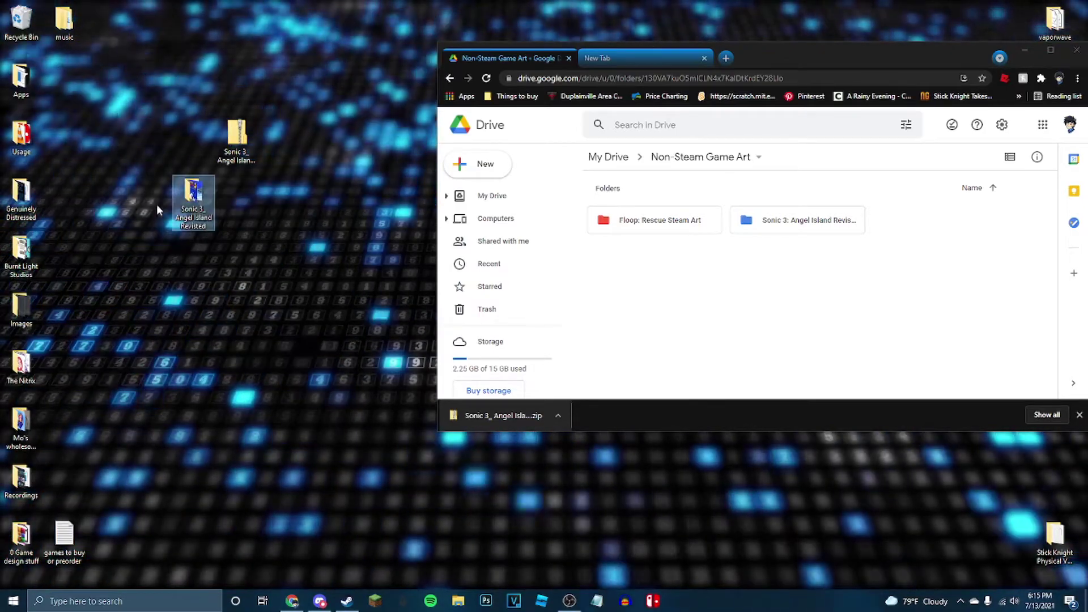
pyautogui.doubleClick(187, 197)
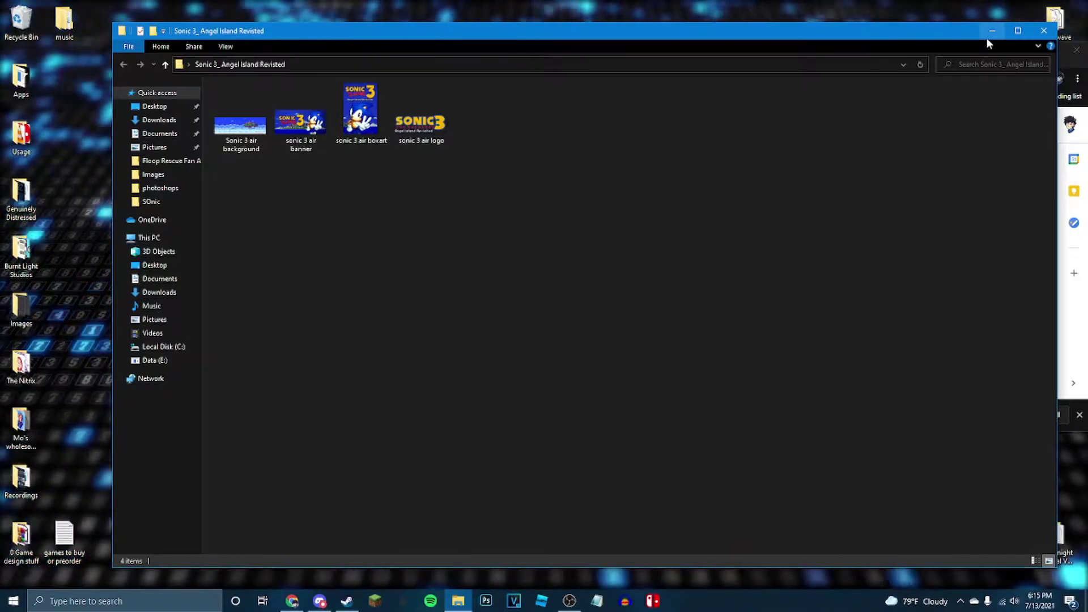
# Switch back to Steam and rename the Sonic3AIR shortcut to "Sonic 3: Angel Island Revisited" in its properties
pyautogui.click(347, 602)
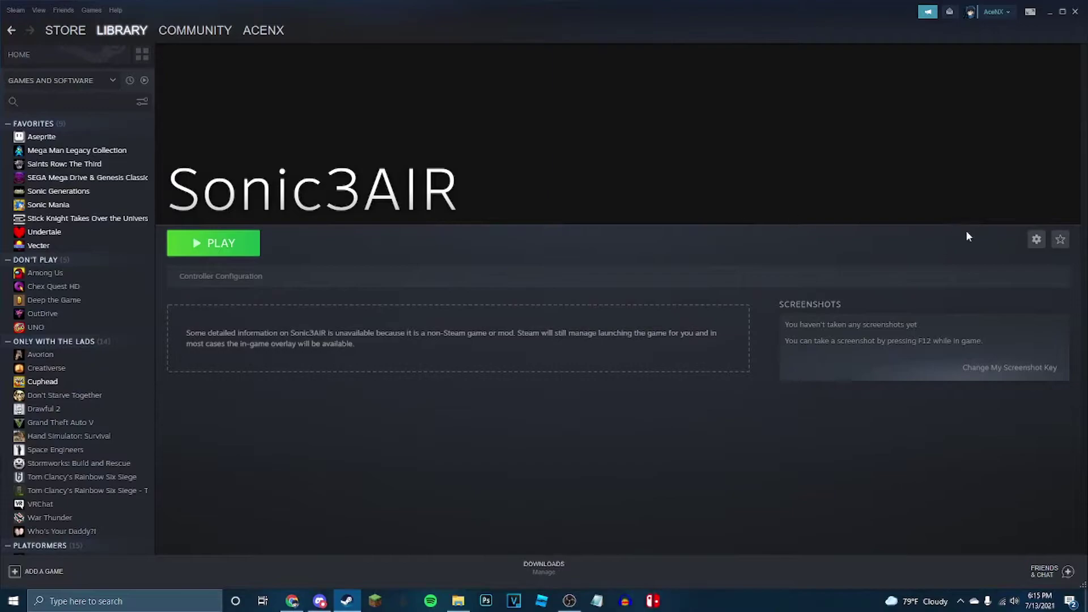
pyautogui.click(1036, 240)
pyautogui.moveTo(1001, 286)
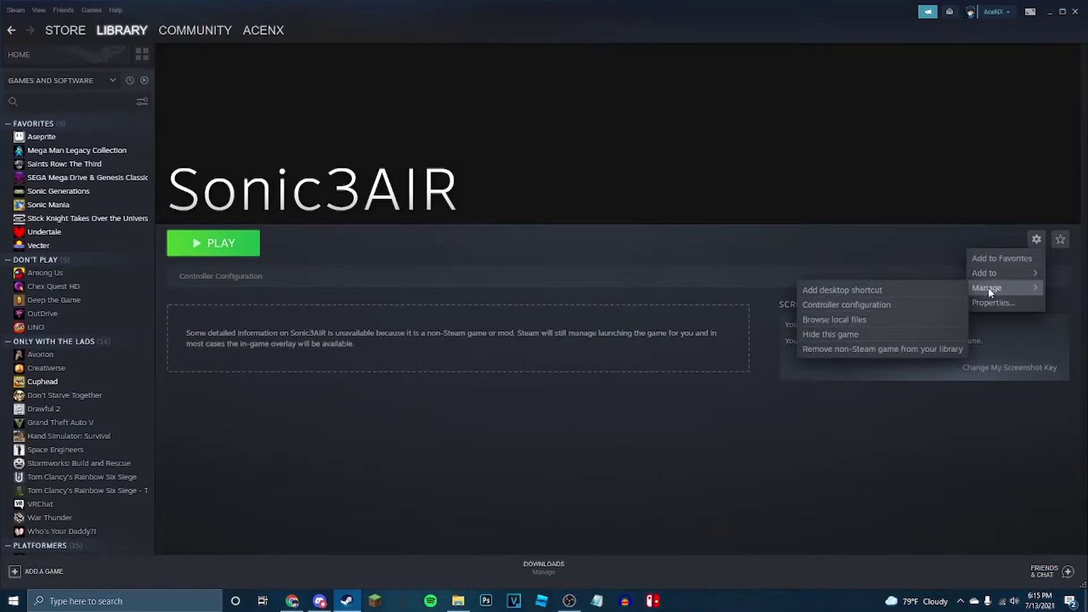
pyautogui.click(996, 306)
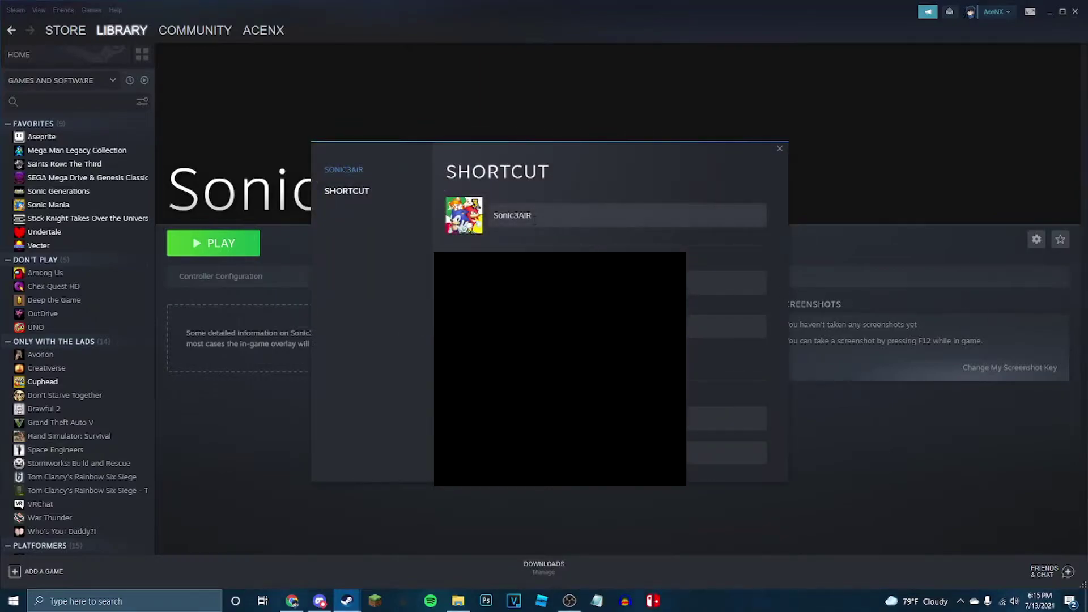
pyautogui.moveTo(533, 216); pyautogui.dragTo(514, 222)
pyautogui.write('3')
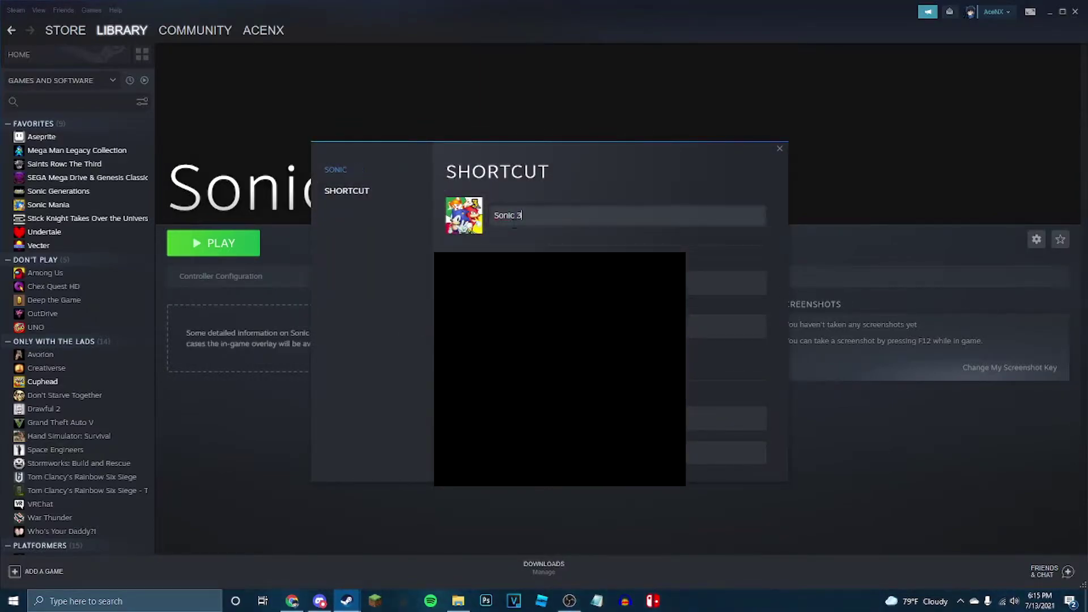
pyautogui.write(': Angel ')
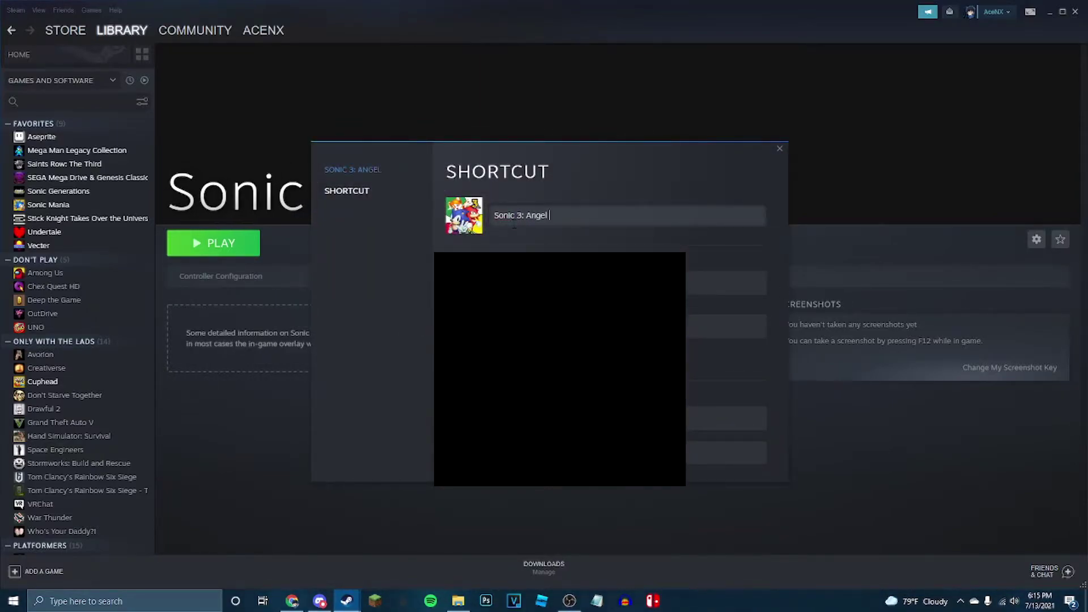
pyautogui.write('Island Revisted')
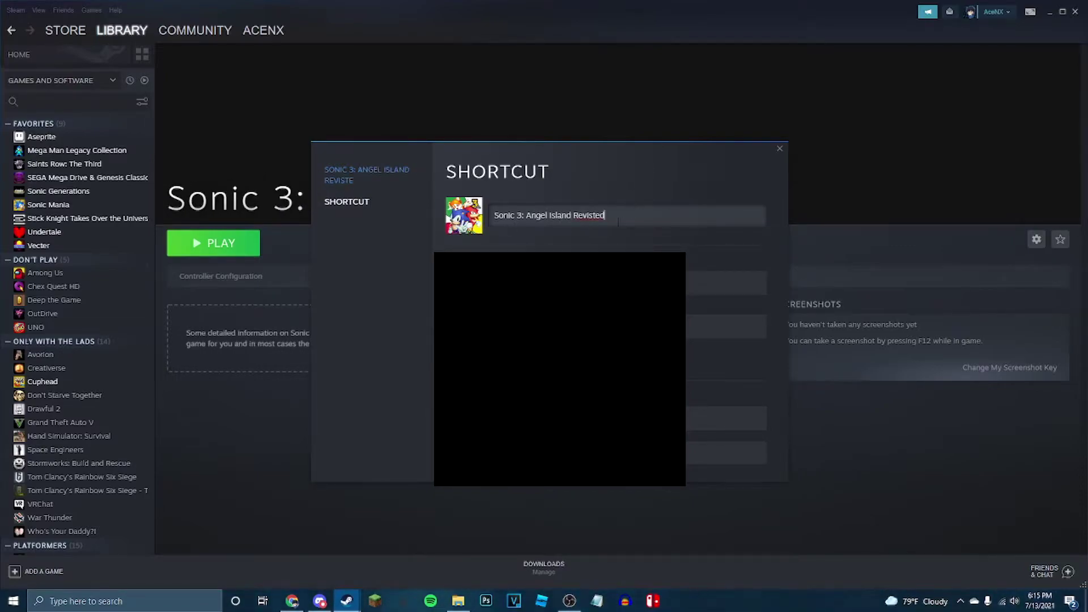
pyautogui.rightClick(591, 215)
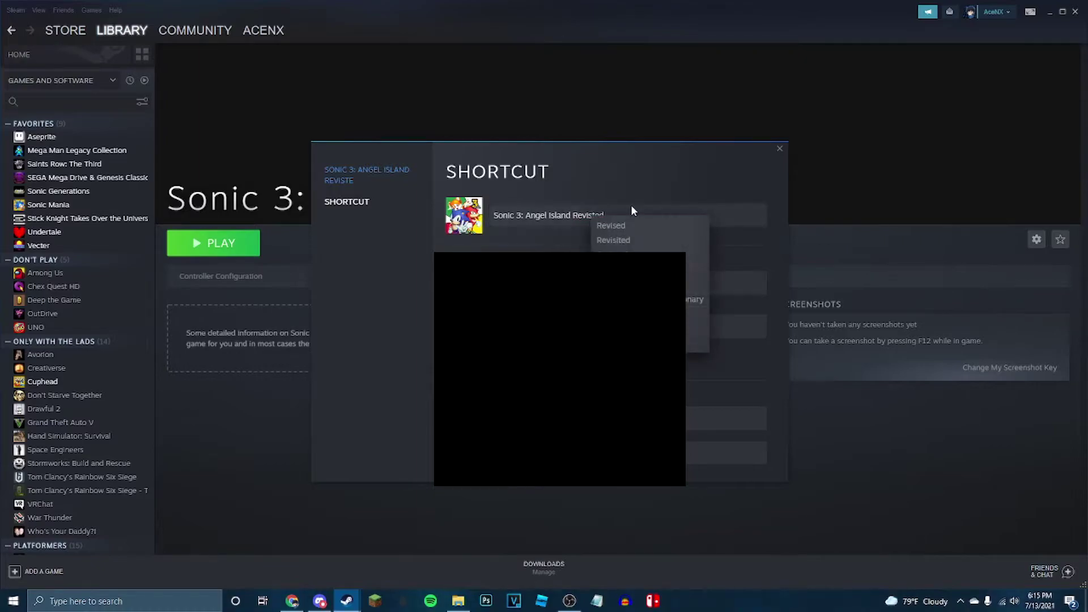
pyautogui.click(637, 242)
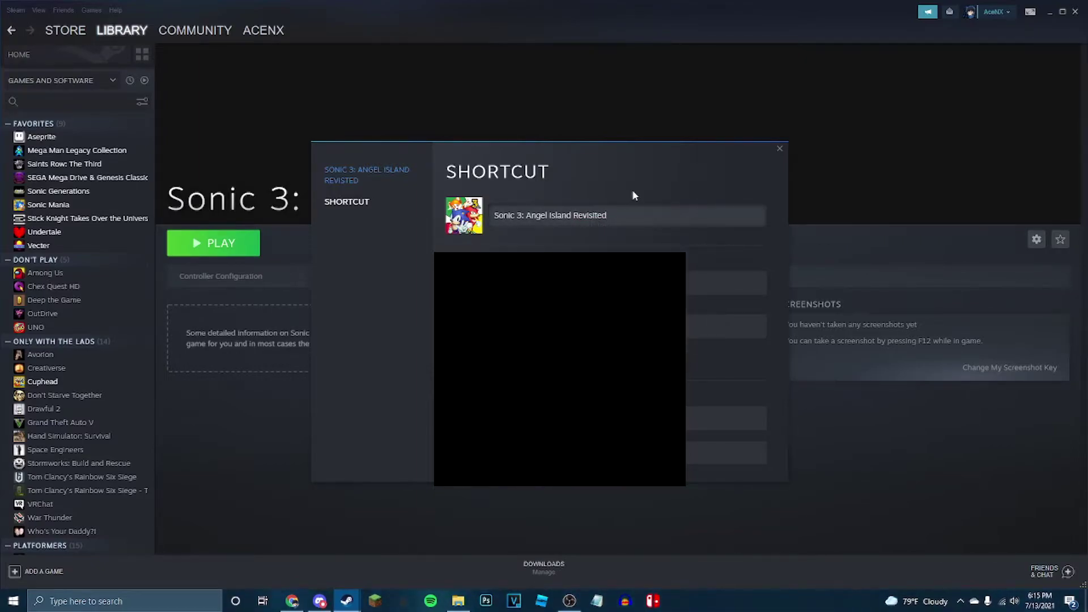
pyautogui.click(780, 149)
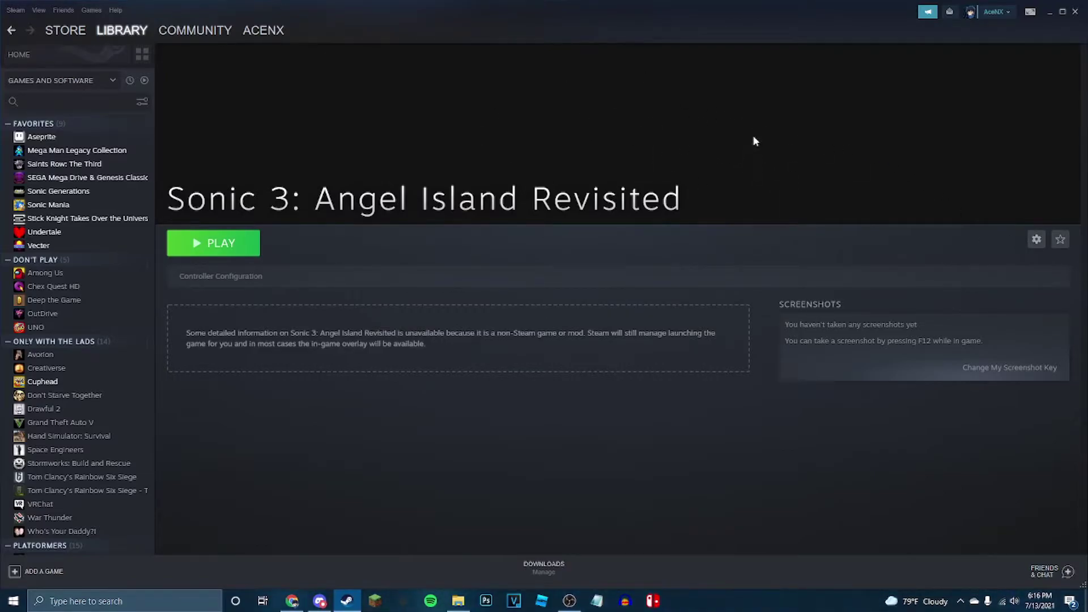
# Set "Sonic 3 air background" from the desktop folder "Sonic 3_ Angel Island Revisted" as the game page's custom background
pyautogui.rightClick(726, 123)
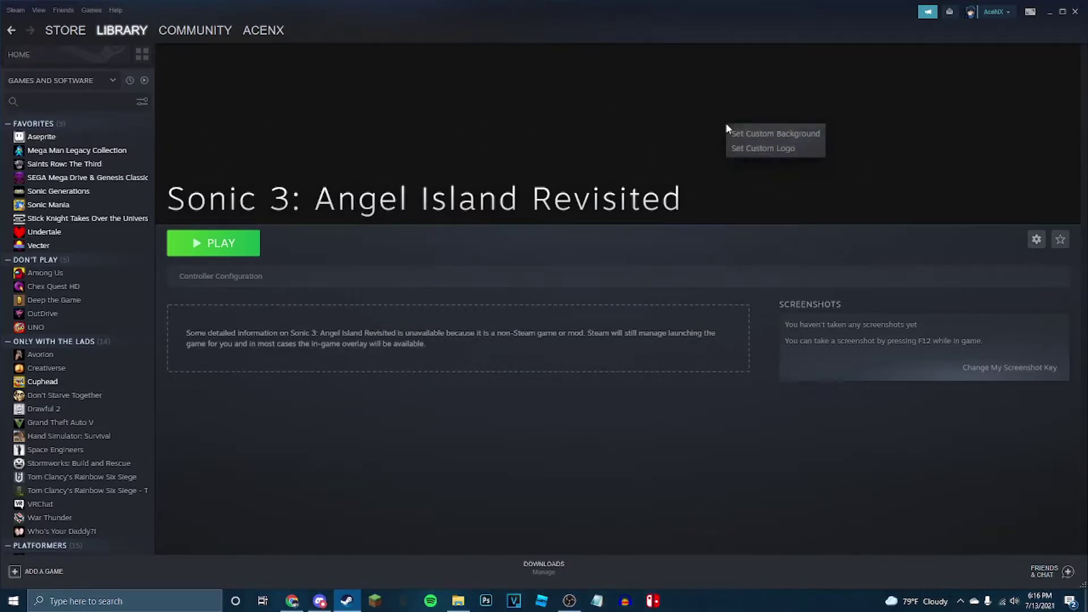
pyautogui.click(759, 133)
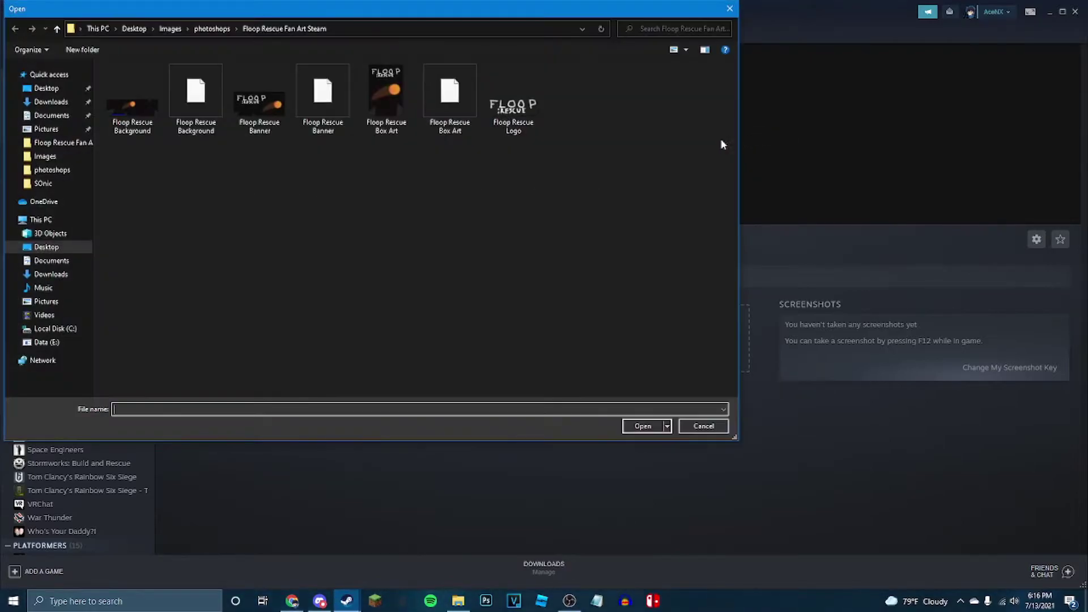
pyautogui.click(158, 29)
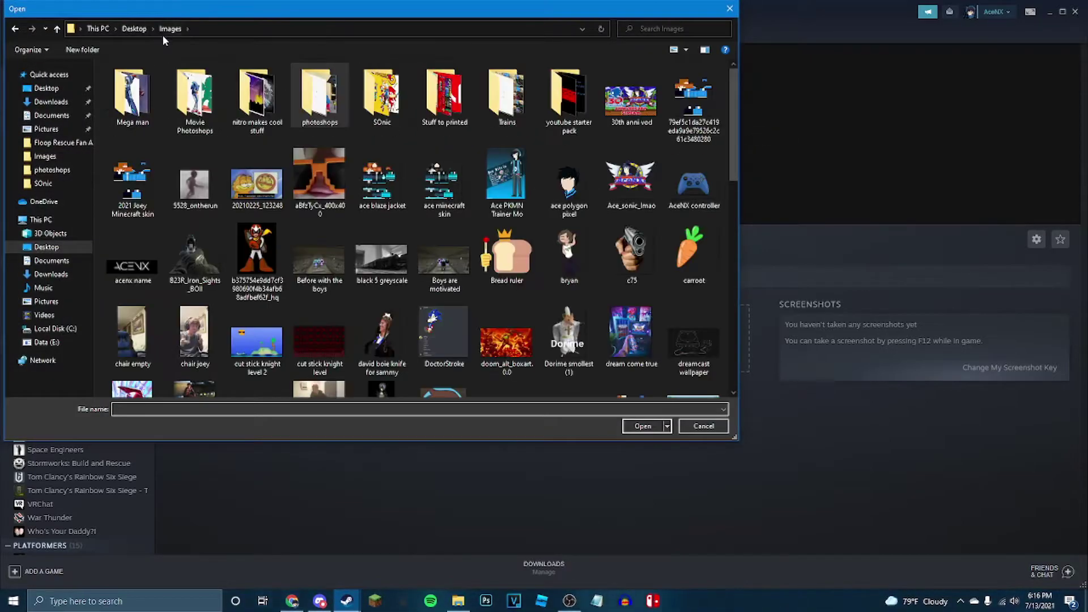
pyautogui.click(134, 29)
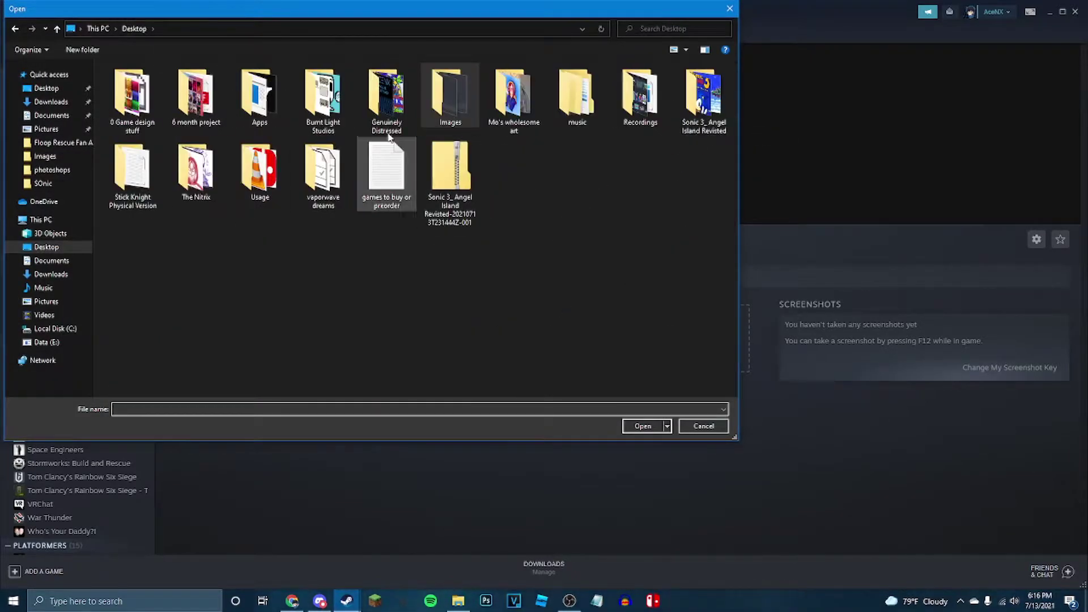
pyautogui.doubleClick(699, 128)
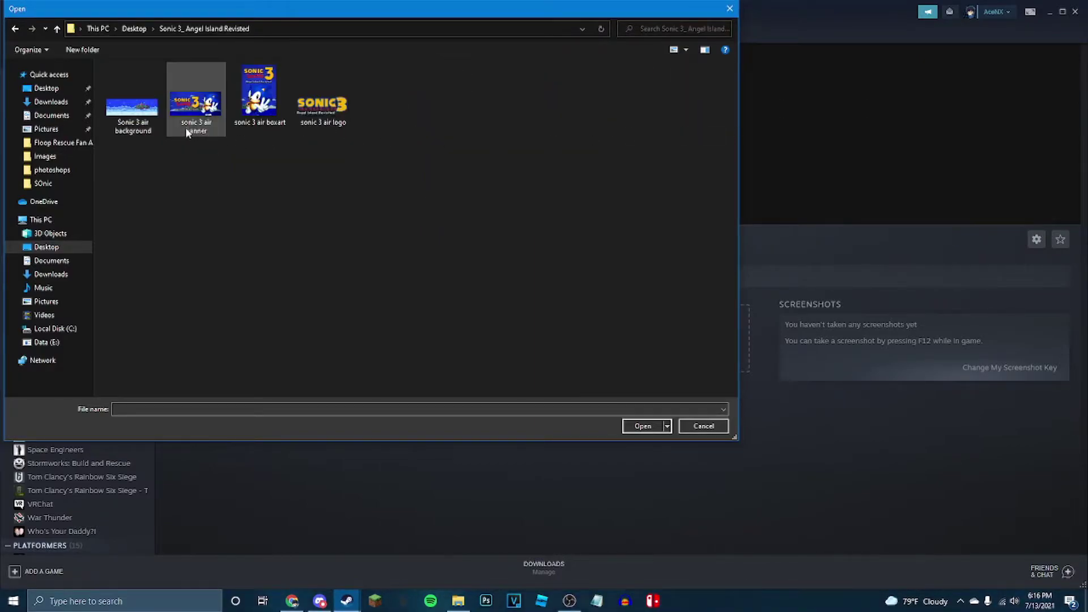
pyautogui.click(142, 126)
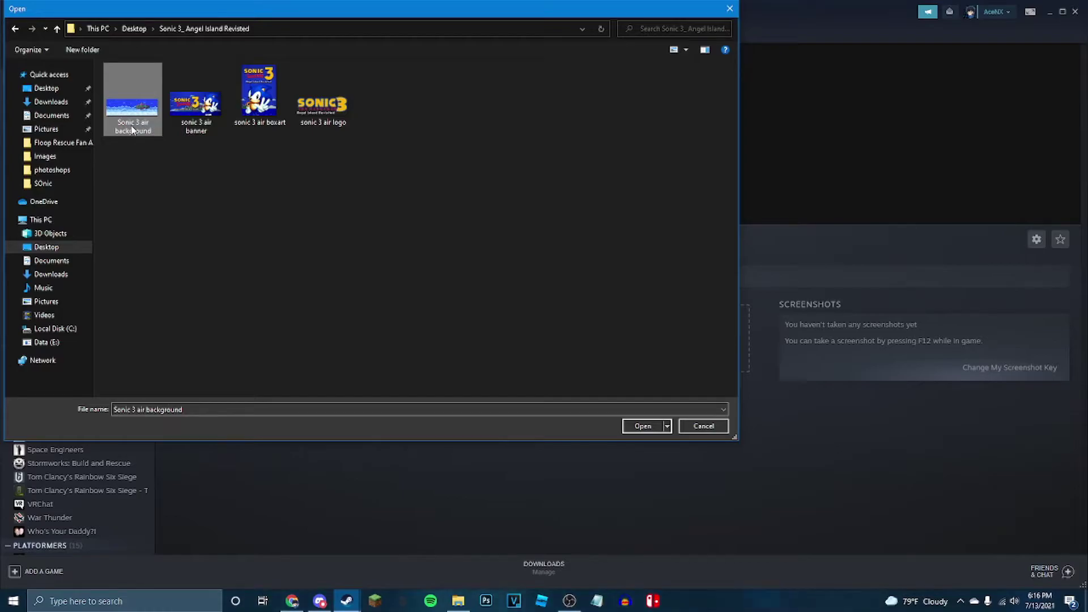
pyautogui.click(644, 426)
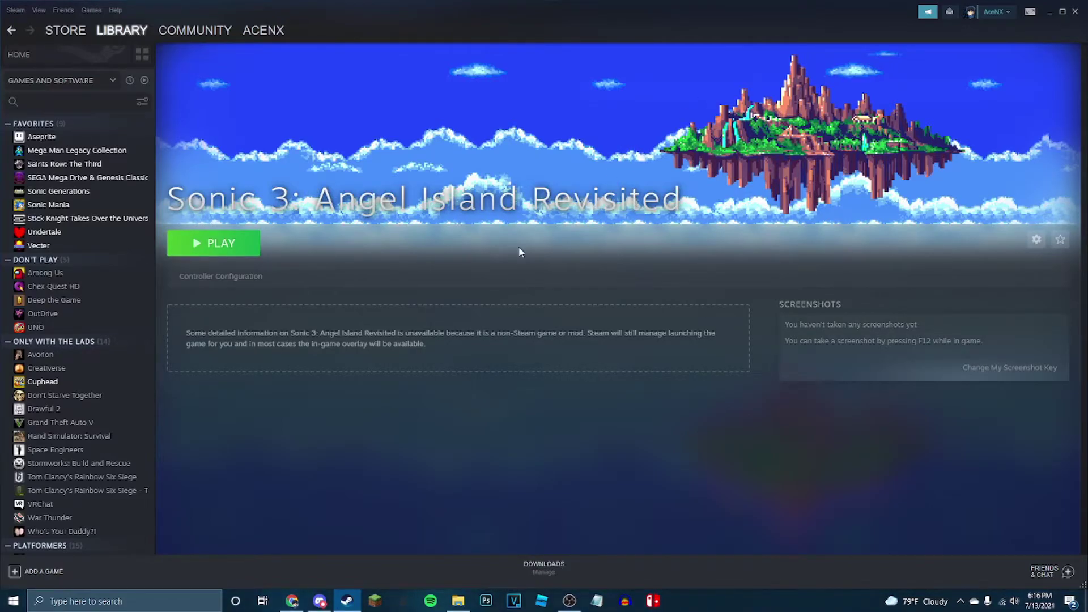
# Set "sonic 3 air logo" as the custom logo on the game's page
pyautogui.rightClick(562, 140)
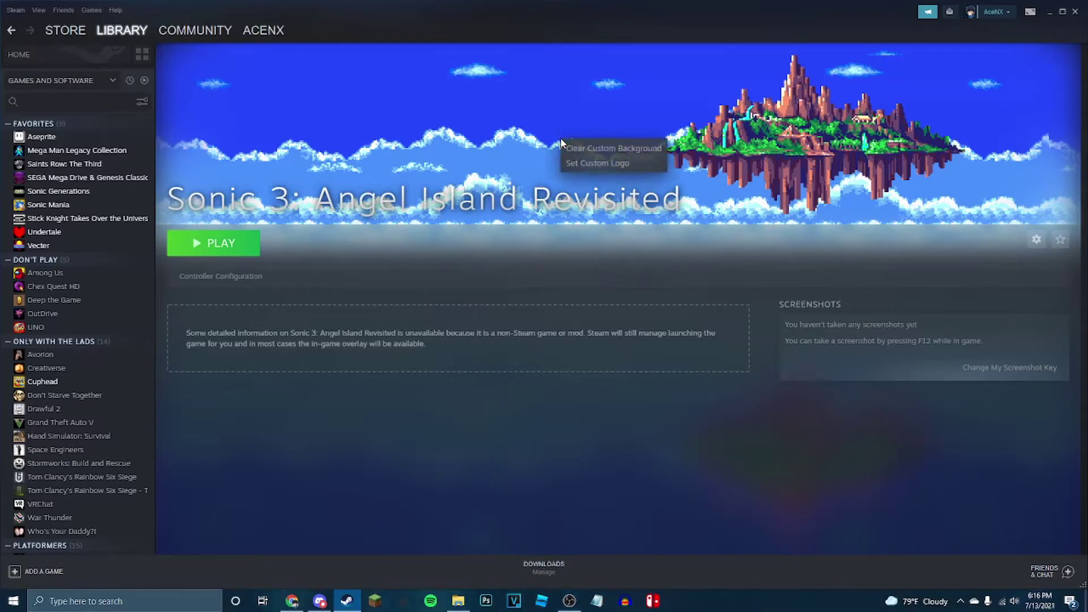
pyautogui.click(577, 164)
pyautogui.click(333, 121)
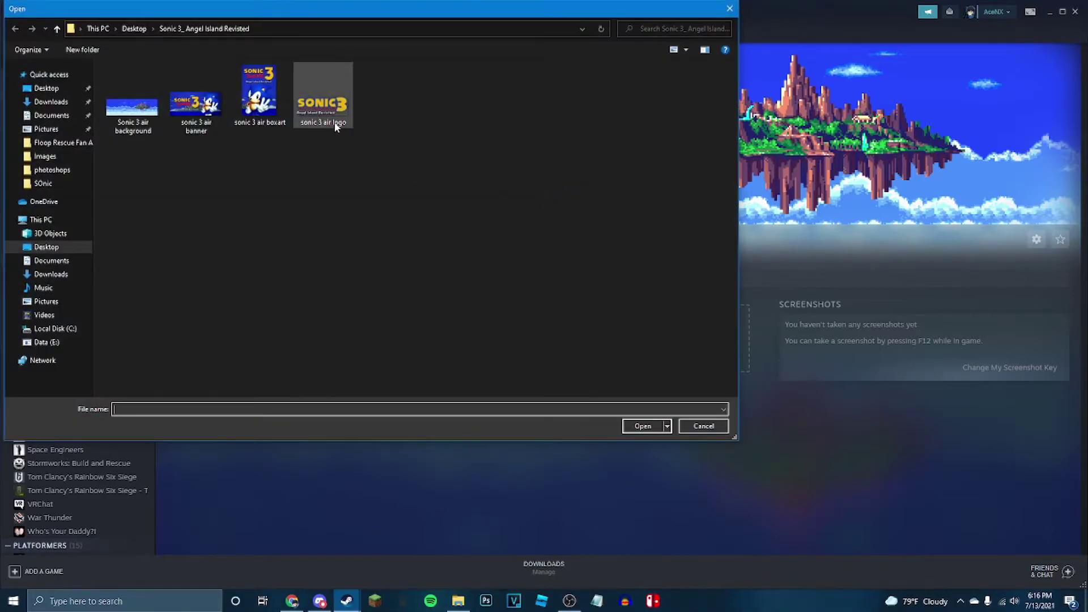
pyautogui.click(643, 425)
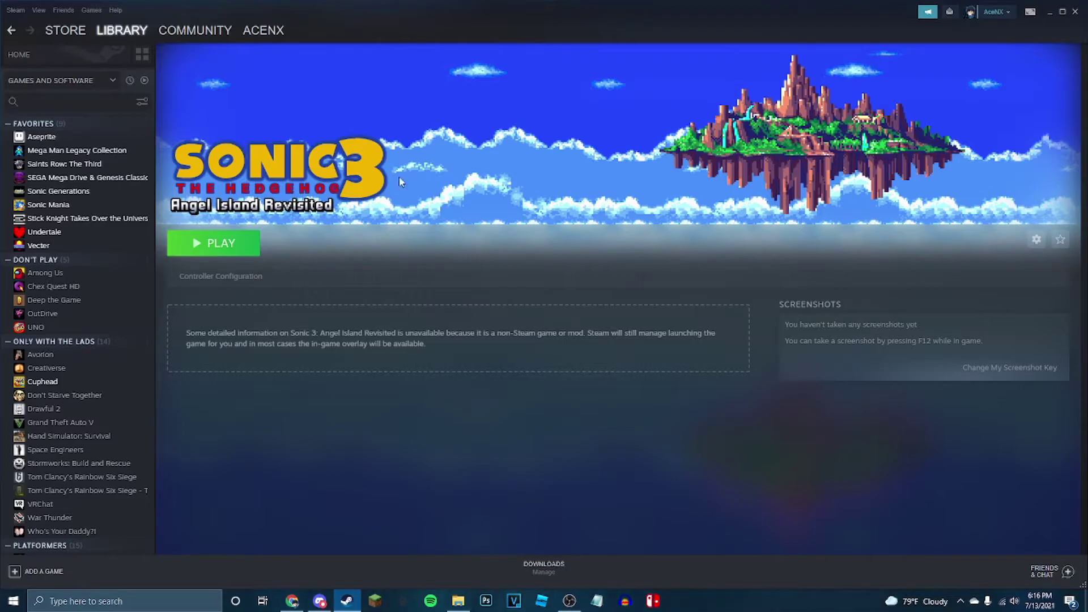
# Find Sonic 3: Angel Island Revisited among all games in the library home and set "sonic 3 air boxart" as its custom artwork
pyautogui.click(142, 54)
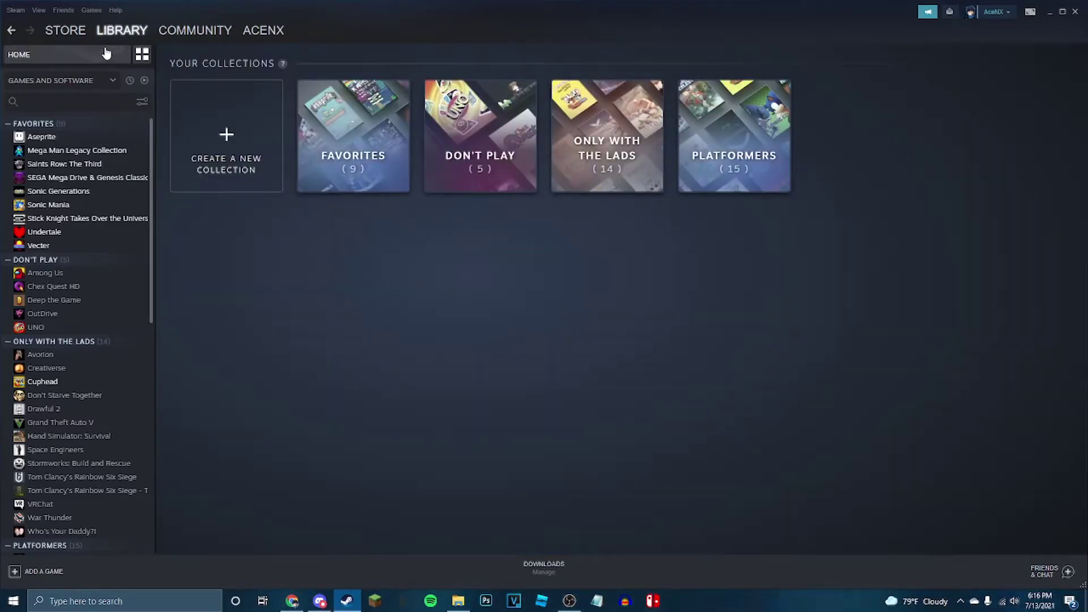
pyautogui.scroll(-15, 223, 76)
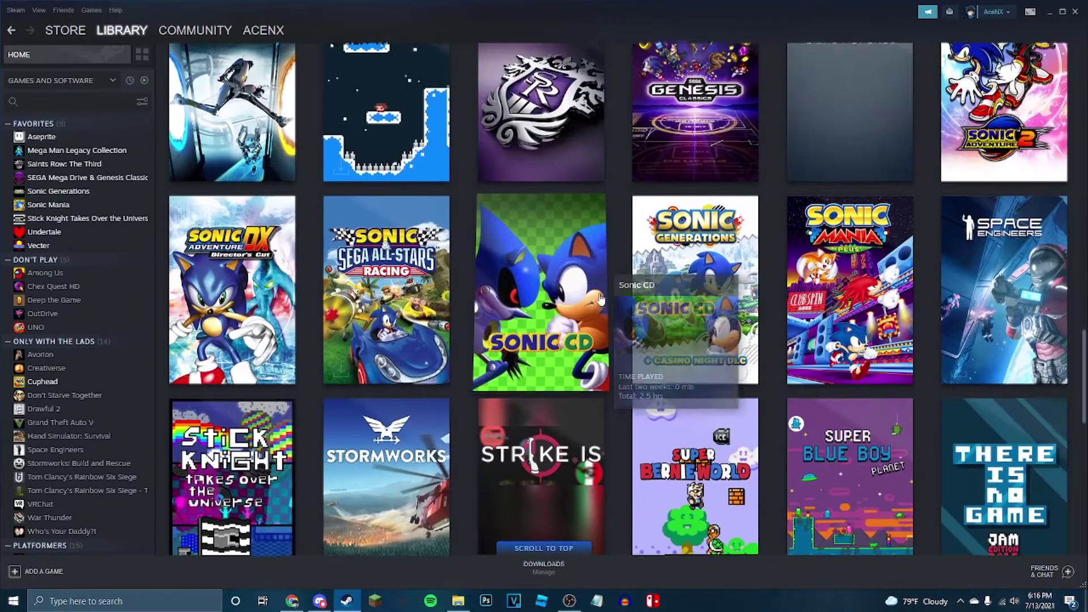
pyautogui.scroll(1, 896, 173)
pyautogui.moveTo(877, 184)
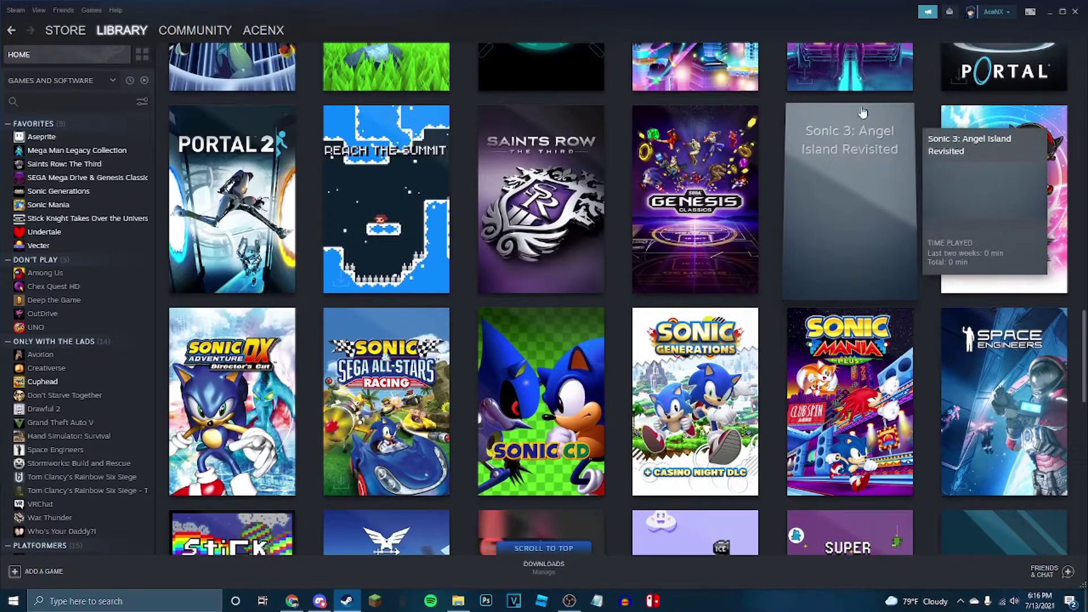
pyautogui.rightClick(857, 182)
pyautogui.moveTo(878, 231)
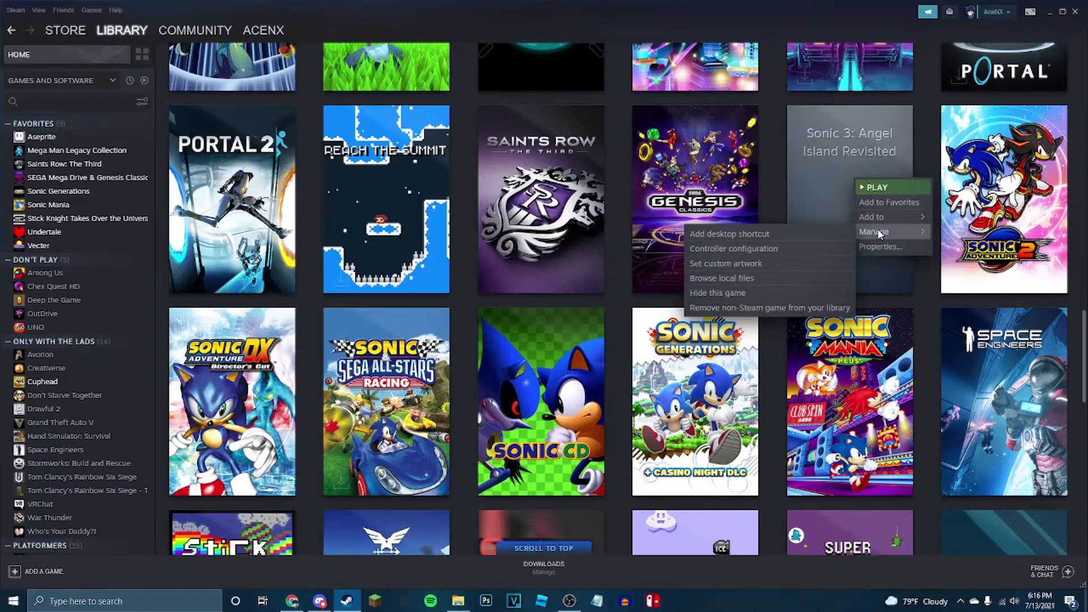
pyautogui.click(812, 263)
pyautogui.click(259, 93)
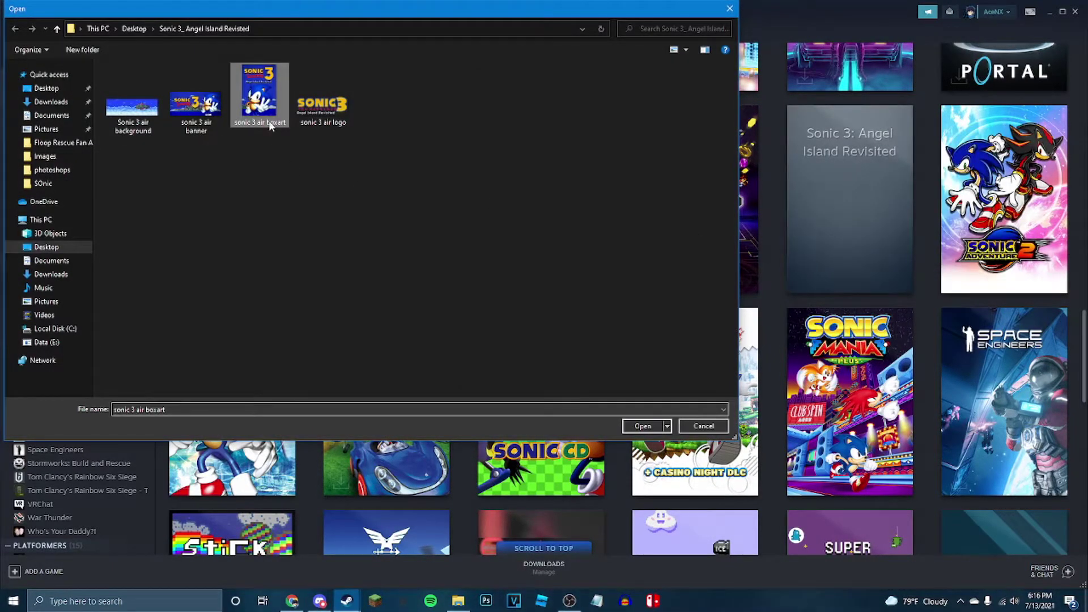
pyautogui.click(644, 426)
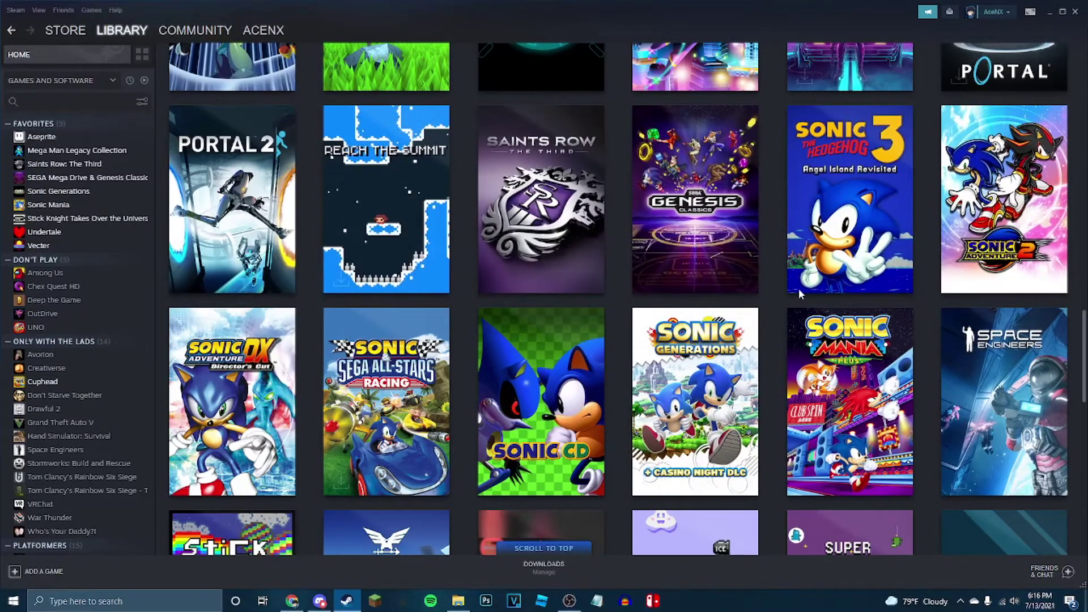
# Open the page of Sonic 3: Angel Island Revisited from the library and launch the game so it counts as recently played
pyautogui.scroll(2, 811, 295)
pyautogui.scroll(20, 811, 299)
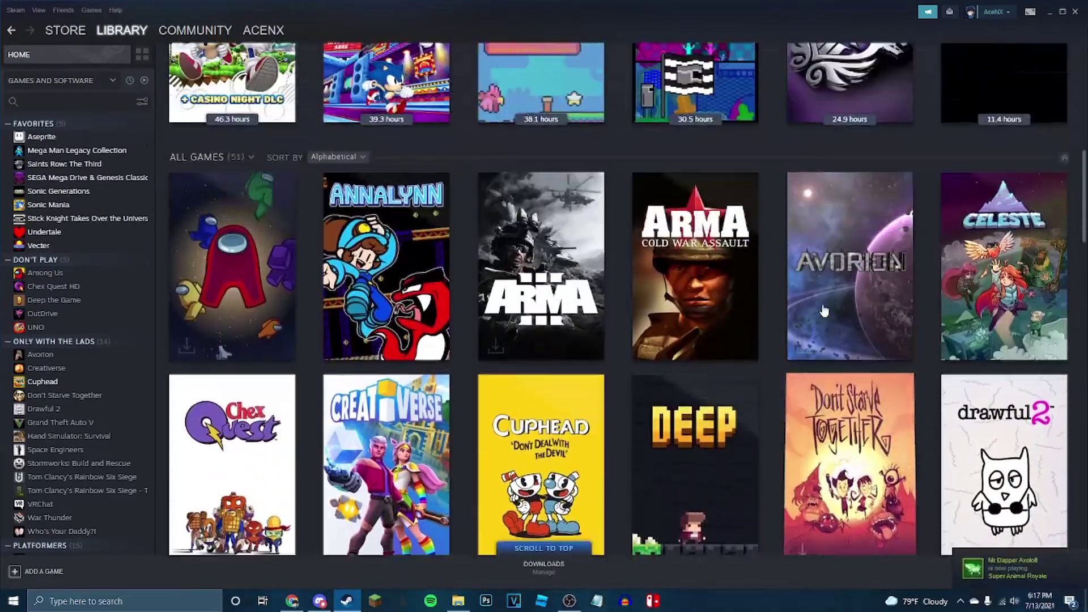
pyautogui.scroll(5, 821, 310)
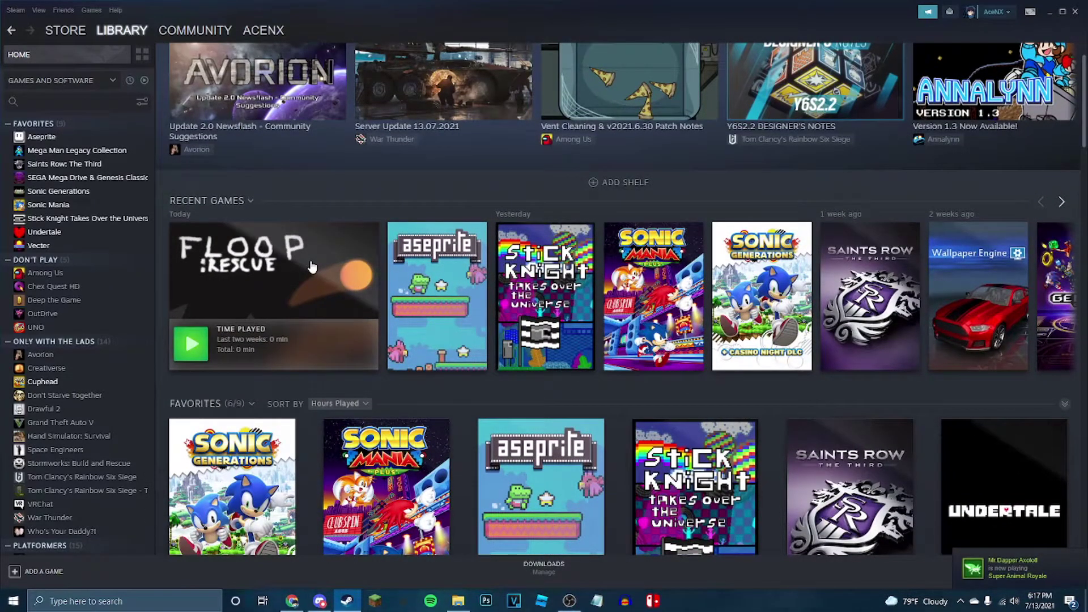
pyautogui.scroll(-10, 604, 282)
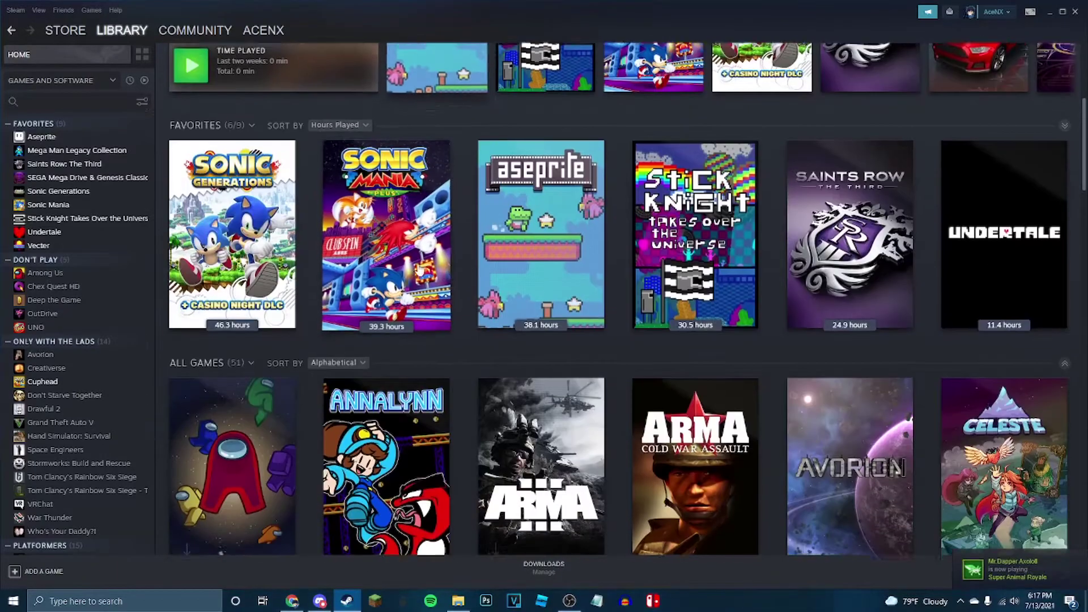
pyautogui.scroll(-11, 605, 282)
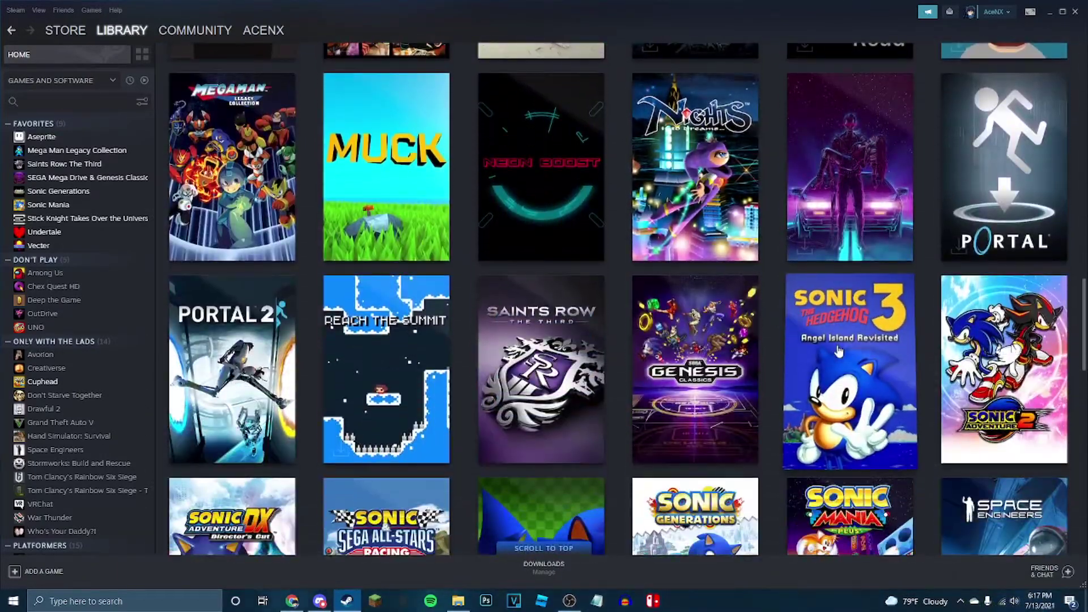
pyautogui.click(837, 345)
pyautogui.click(195, 243)
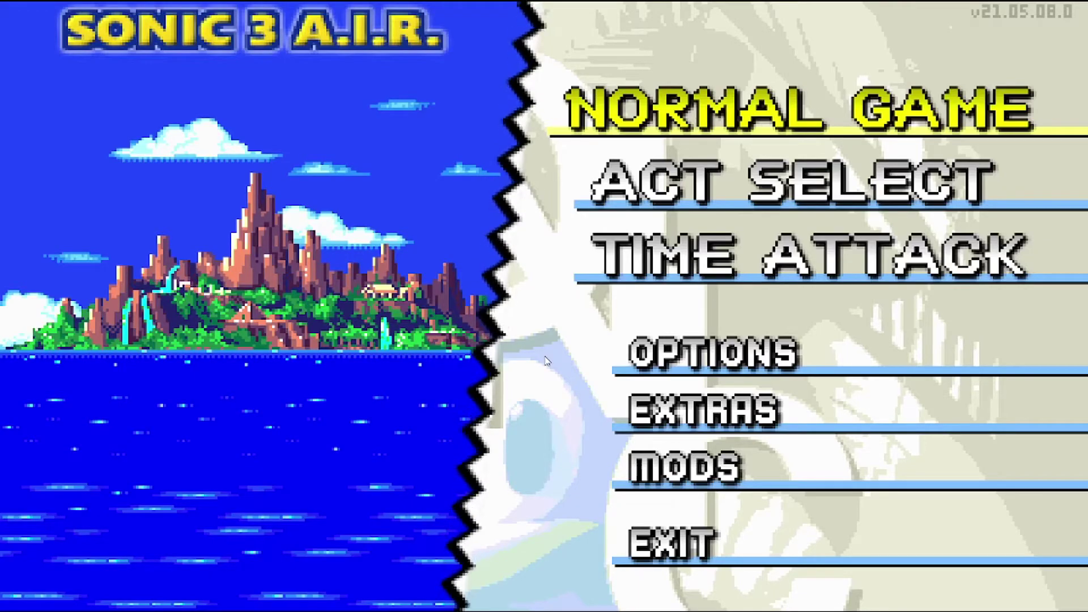
# Choose Exit in the Sonic 3 A.I.R. main menu to return to the Steam library
pyautogui.press('Down')
pyautogui.press('Down')
pyautogui.press('Down')
pyautogui.press('Down')
pyautogui.press('Down')
pyautogui.press('Down')
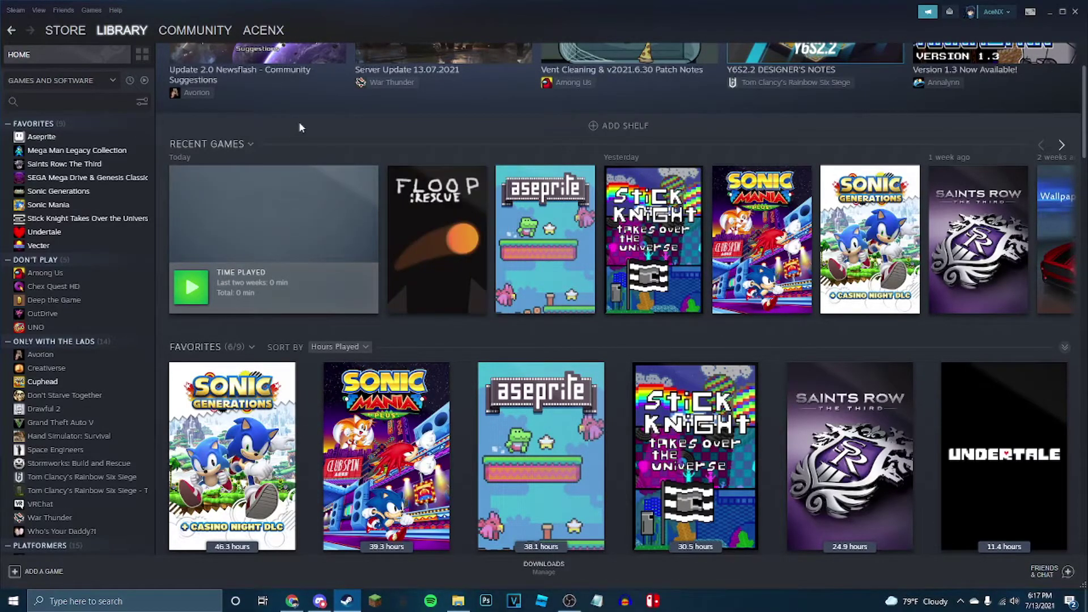
# Set "sonic 3 air banner" as the custom artwork for the game's wide tile in Recent Games, and open the game's page
pyautogui.rightClick(309, 193)
pyautogui.moveTo(346, 240)
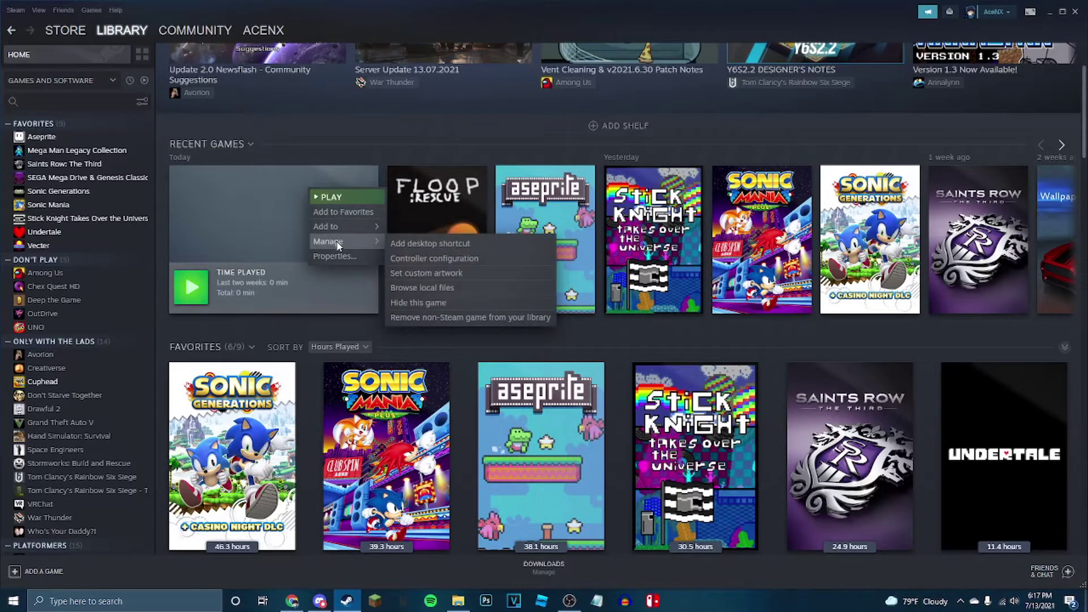
pyautogui.click(420, 273)
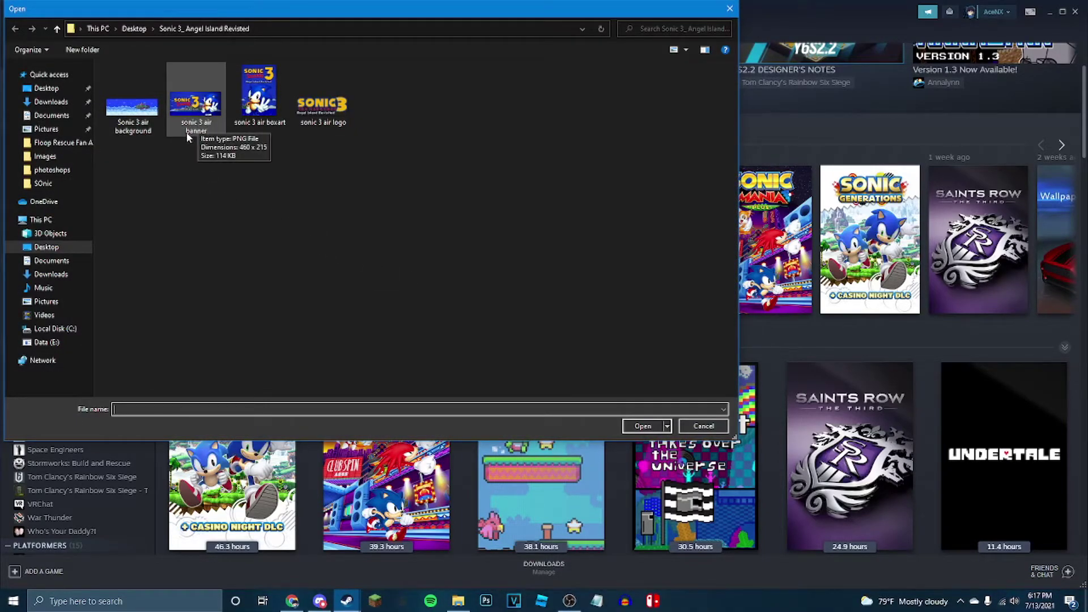
pyautogui.click(190, 134)
pyautogui.click(643, 426)
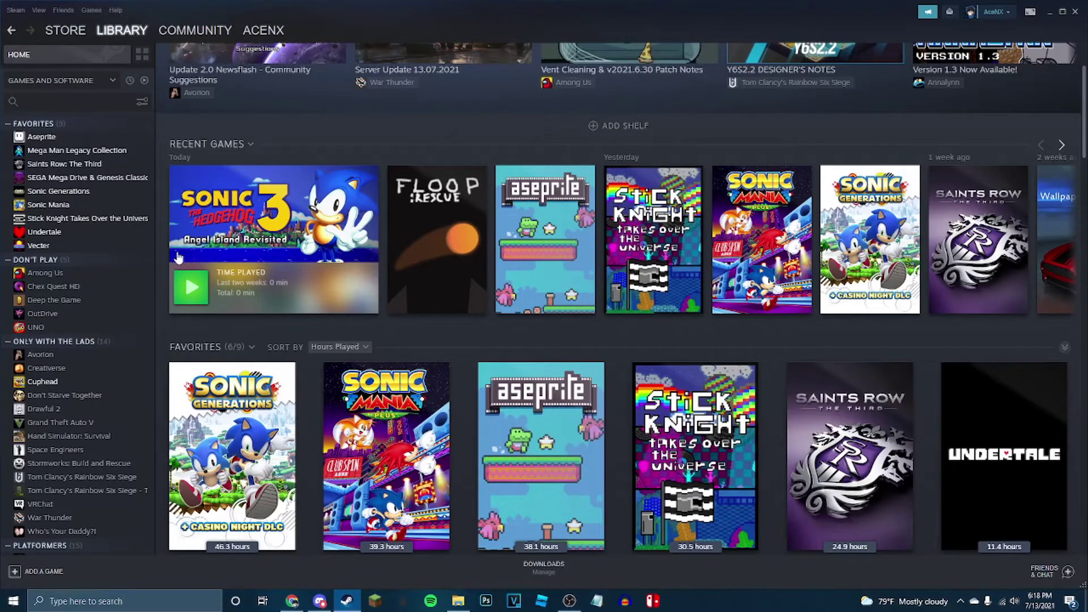
pyautogui.scroll(-2, 60, 419)
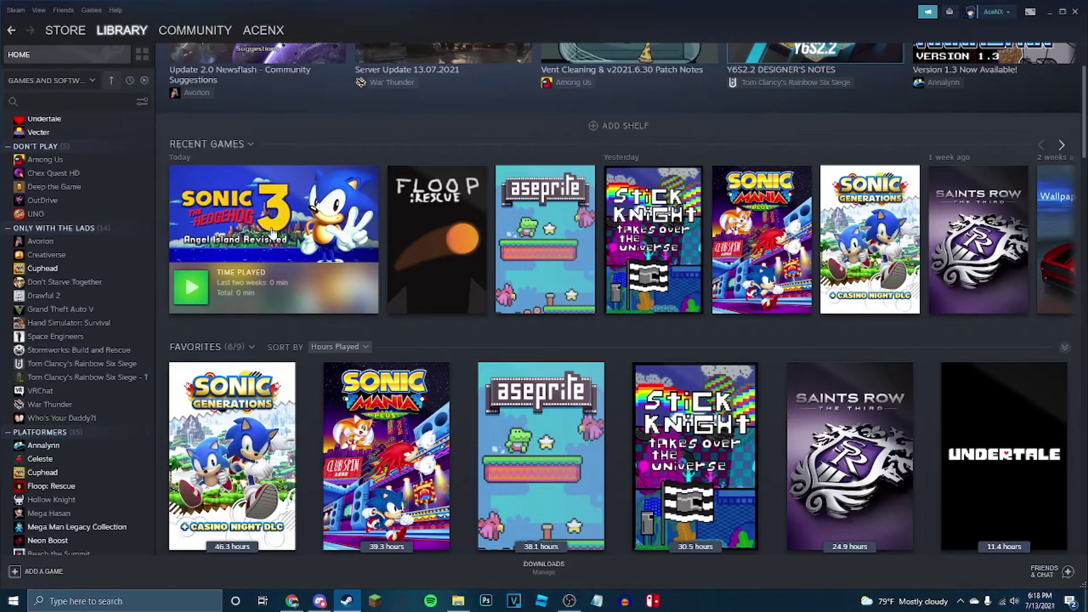
pyautogui.click(311, 205)
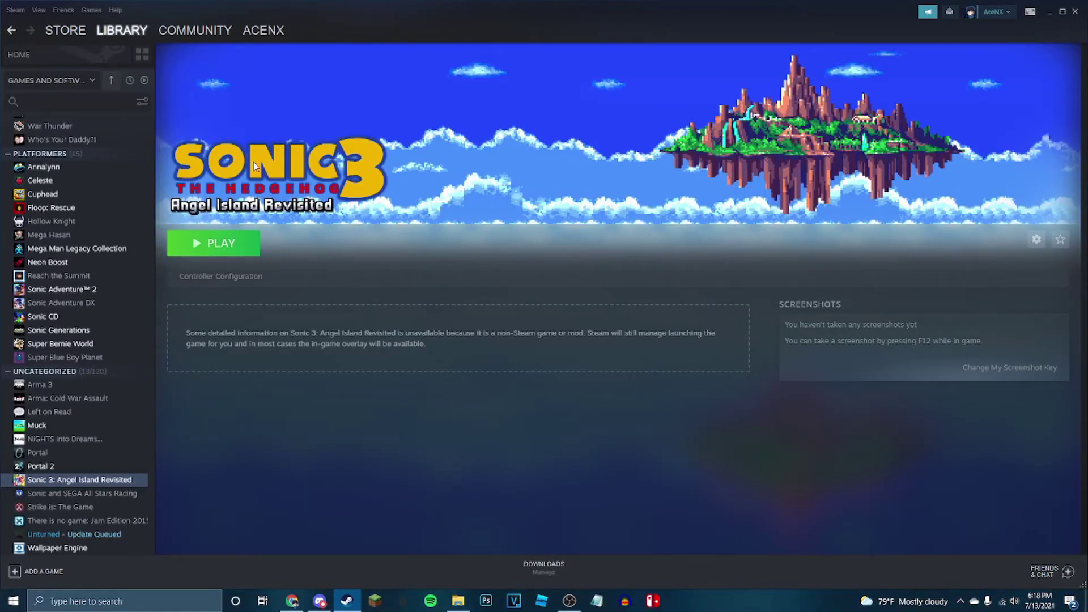